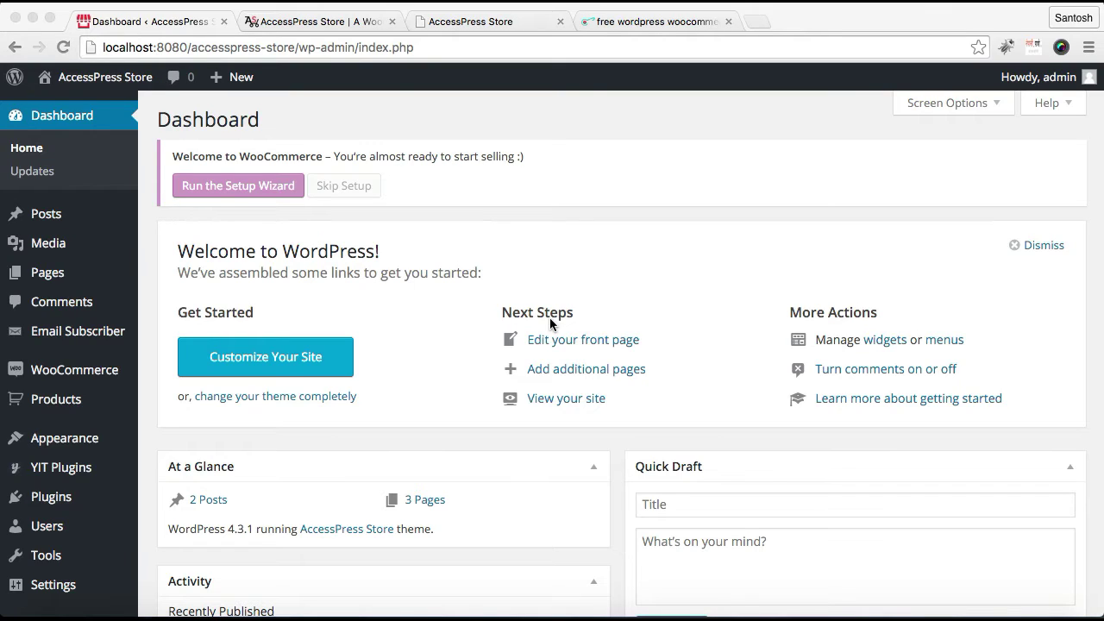
# Examine the demo store's homepage, from the slider and promo blocks down to the men's and women's clothing category sections.
pyautogui.click(297, 29)
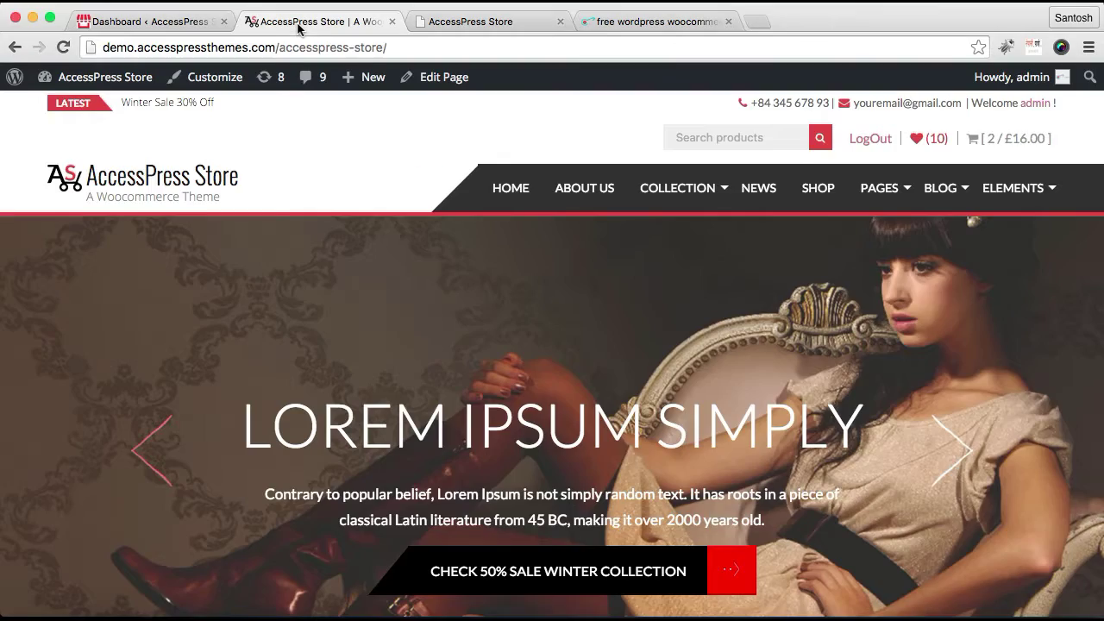
pyautogui.scroll(-12, 631, 308)
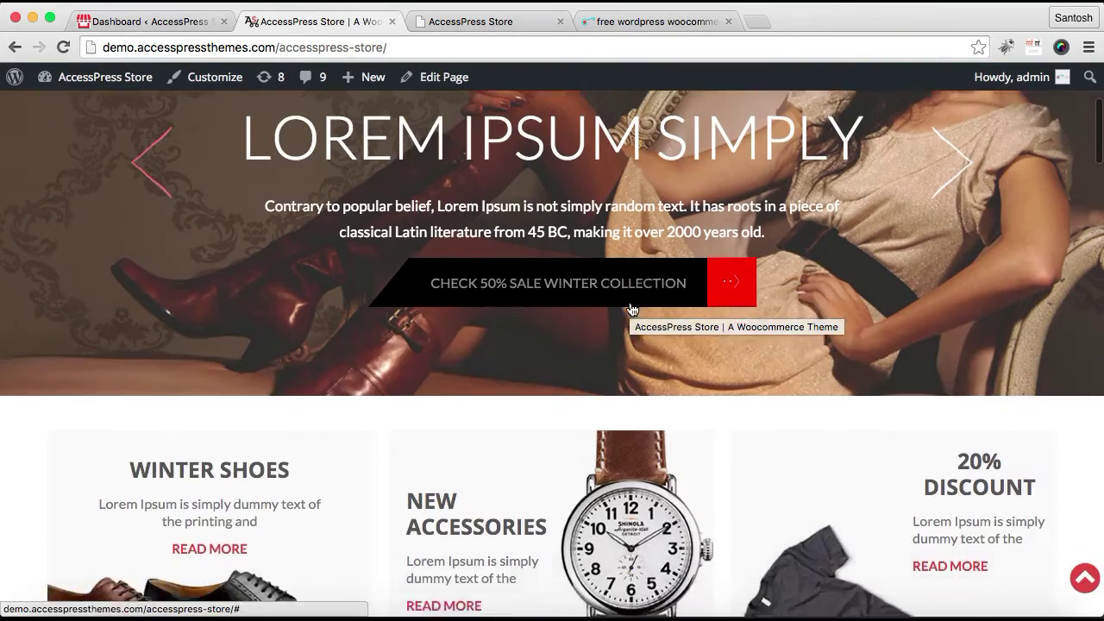
pyautogui.scroll(7, 630, 308)
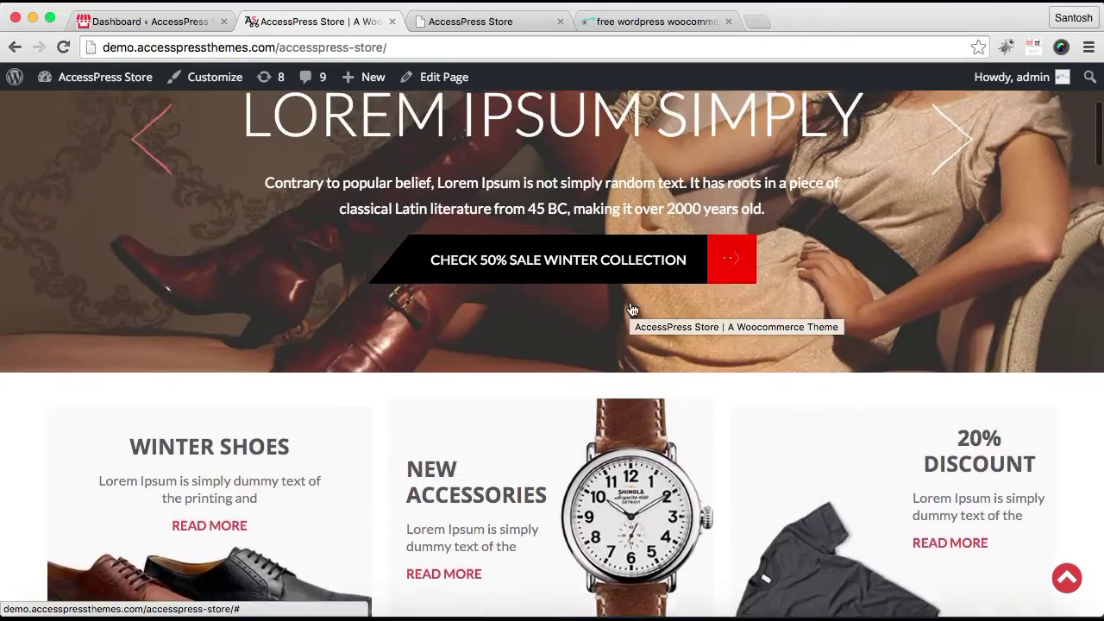
pyautogui.scroll(-1, 631, 308)
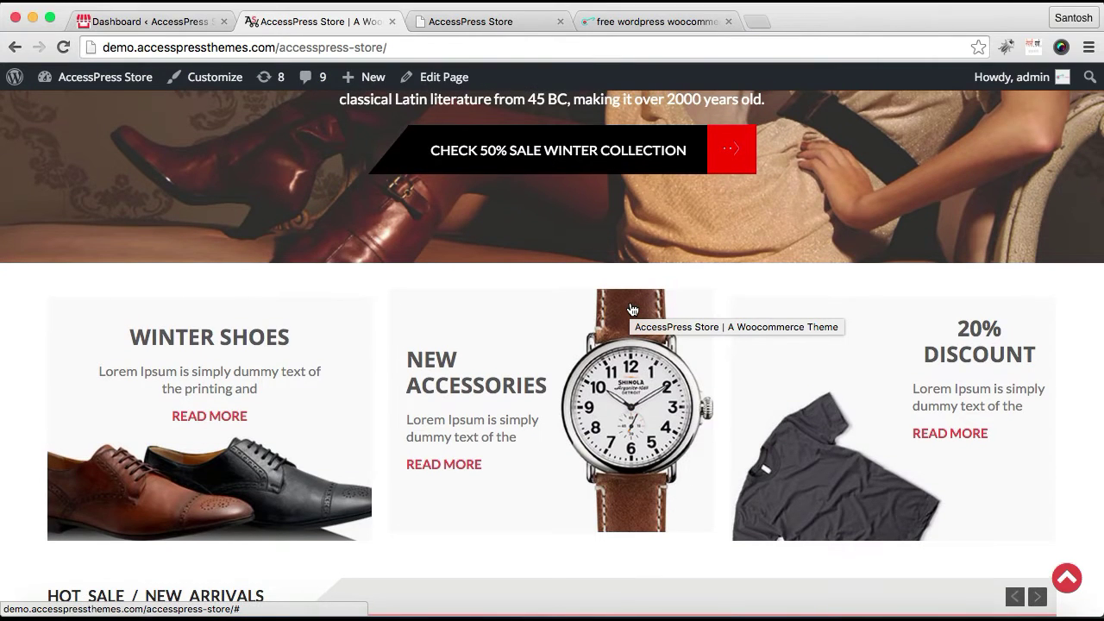
pyautogui.scroll(-9, 643, 392)
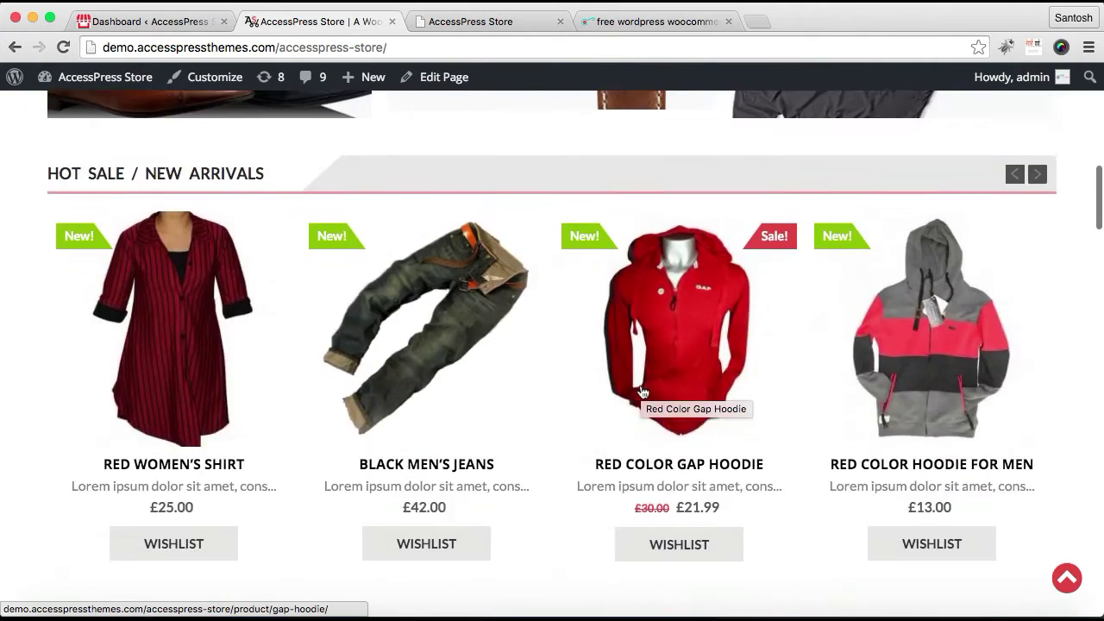
pyautogui.scroll(-11, 643, 393)
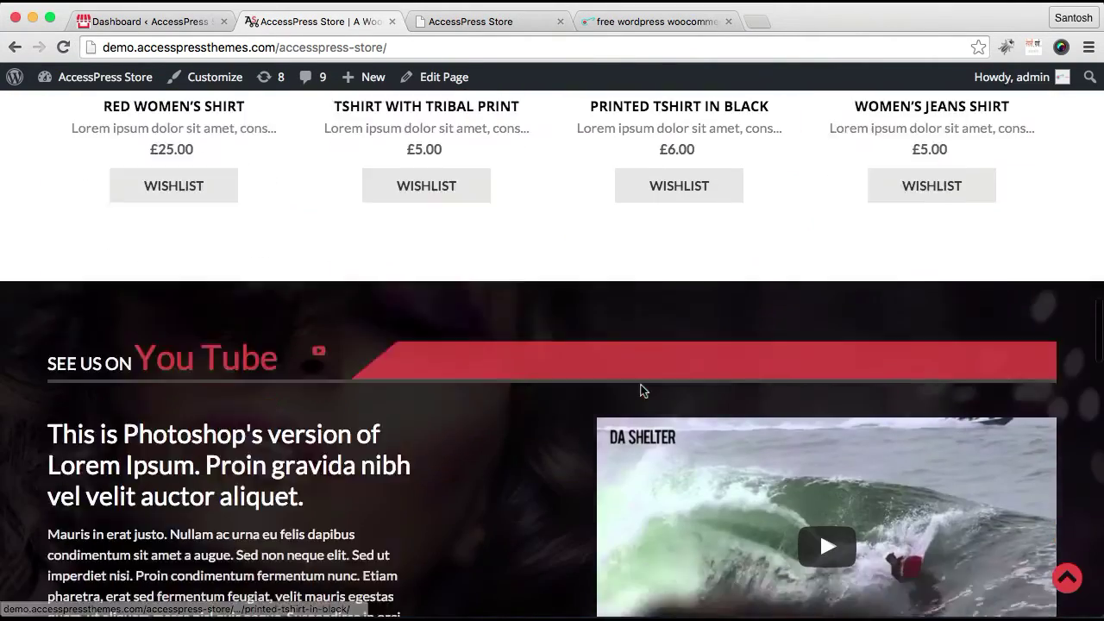
pyautogui.scroll(-5, 642, 393)
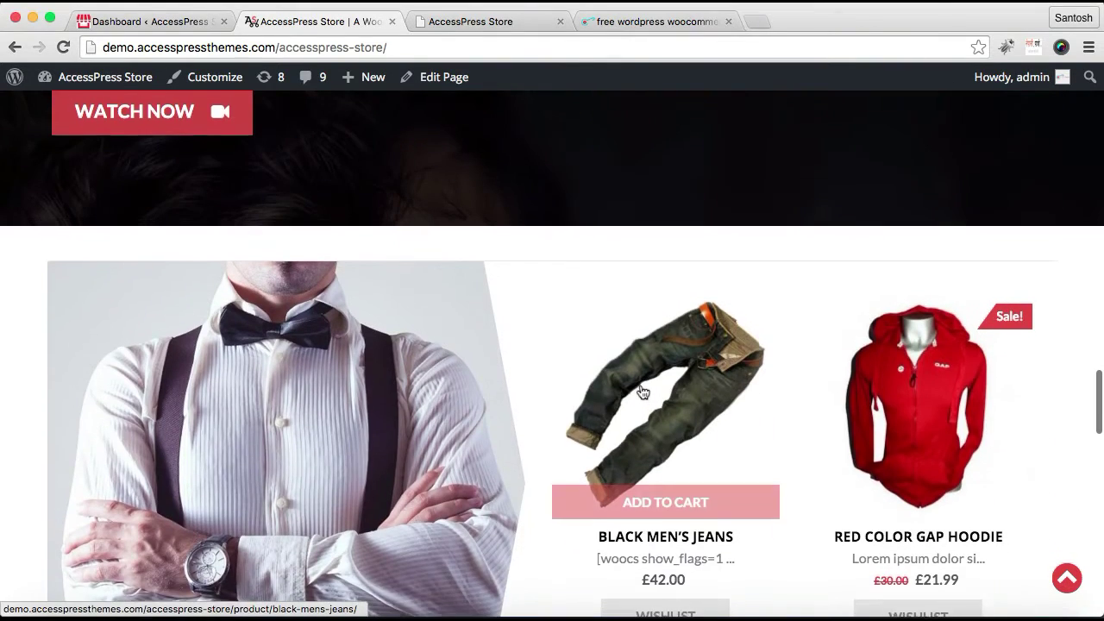
pyautogui.scroll(-2, 643, 393)
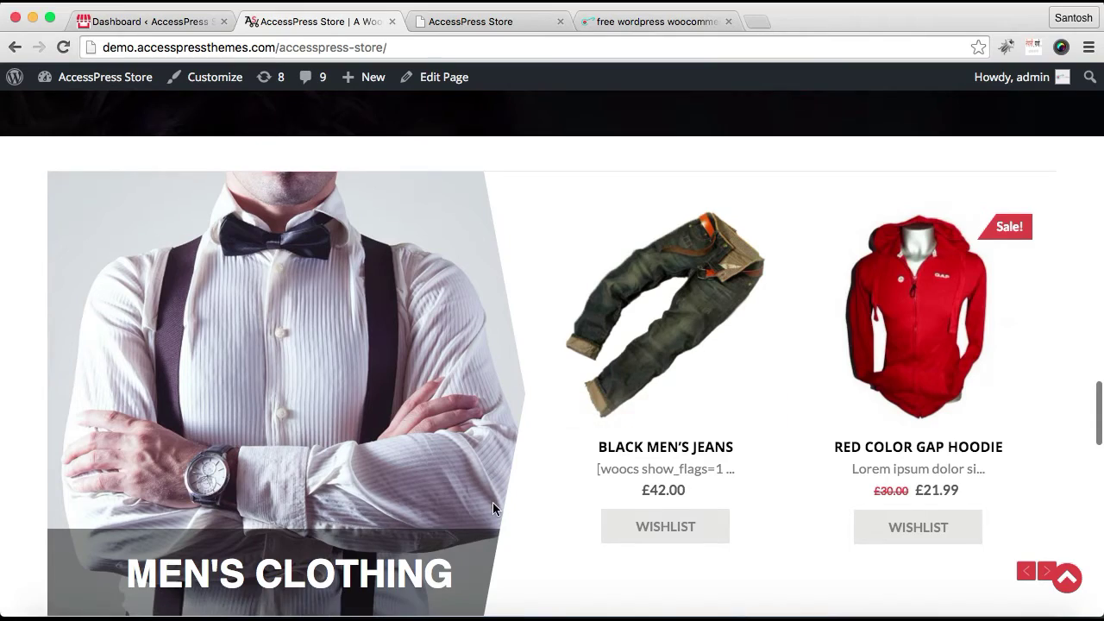
pyautogui.scroll(-5, 492, 502)
pyautogui.scroll(-2, 466, 483)
pyautogui.scroll(-4, 474, 380)
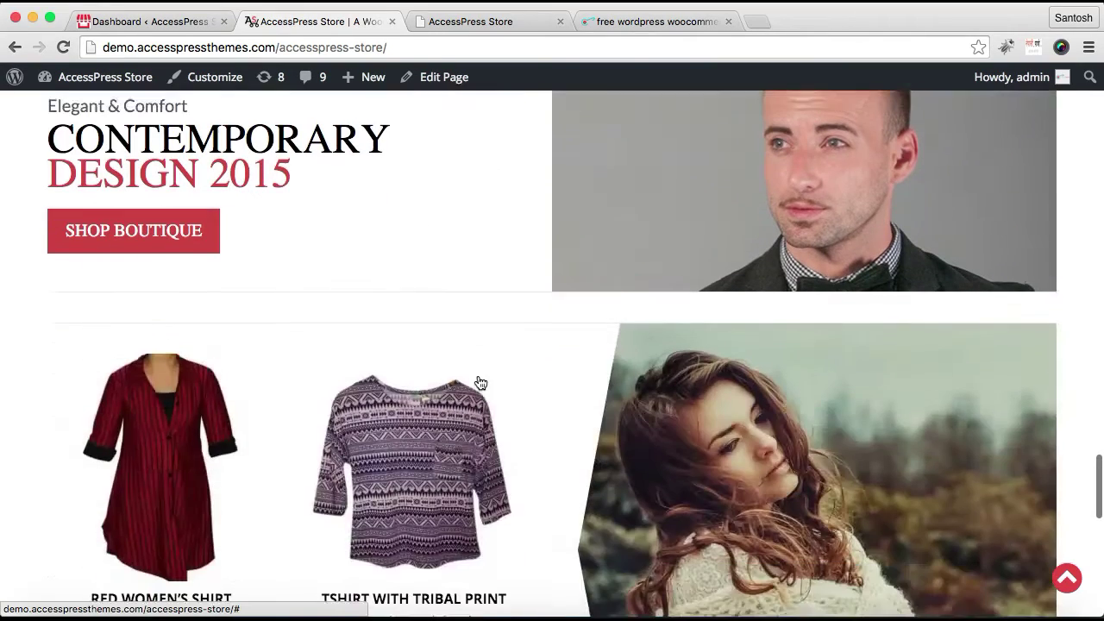
pyautogui.scroll(-10, 445, 436)
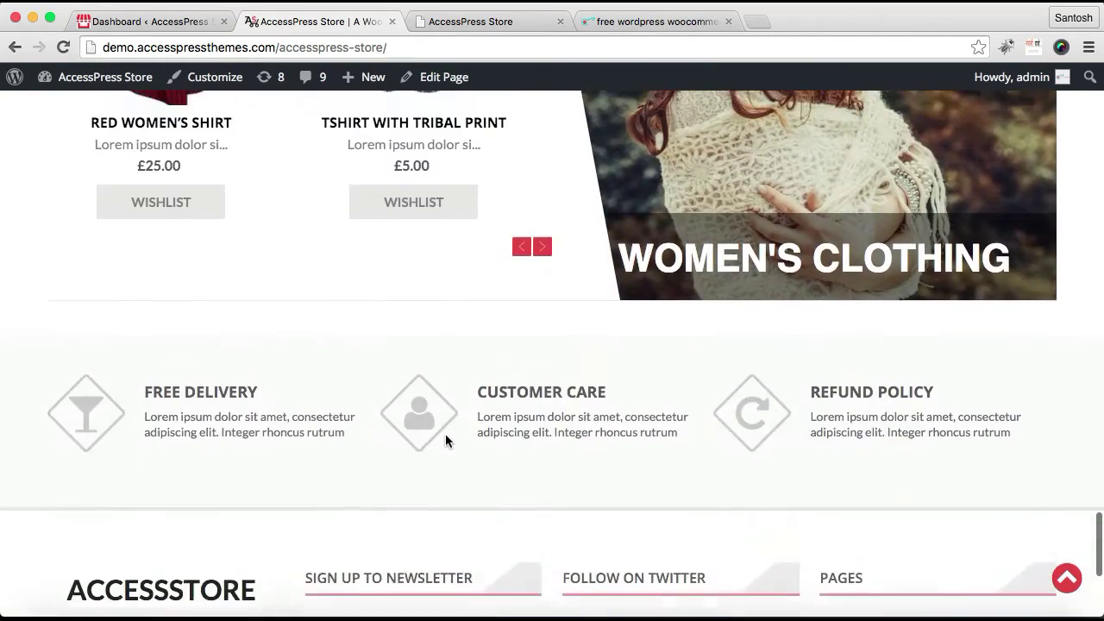
pyautogui.scroll(4, 445, 436)
pyautogui.scroll(5, 446, 434)
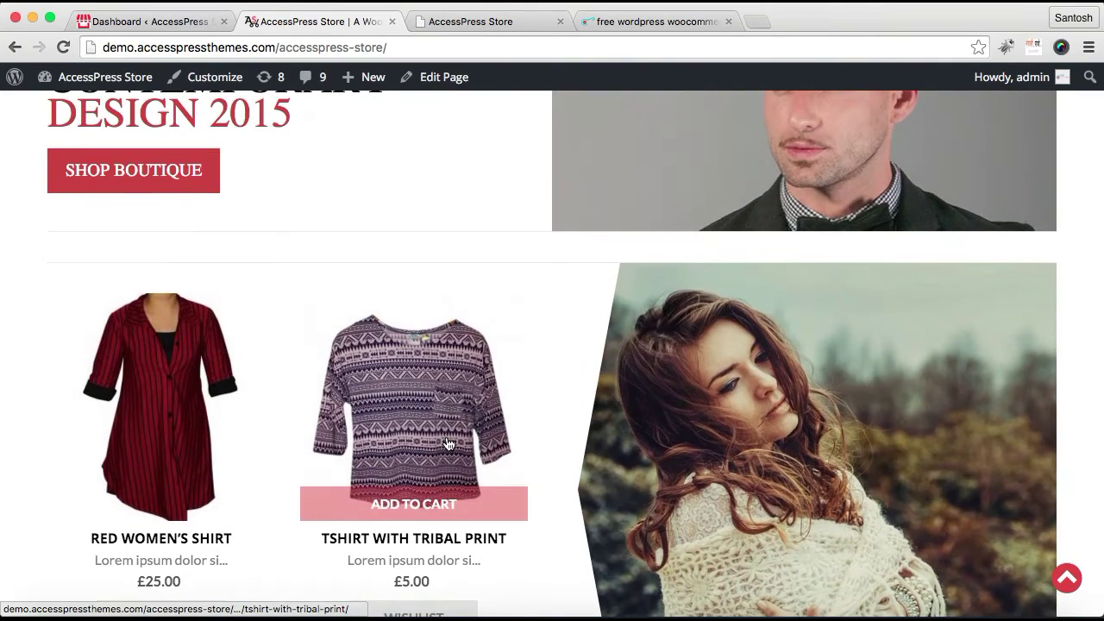
# Open the local WordPress site's Widgets page in a new browser tab and switch to it.
pyautogui.click(189, 25)
pyautogui.moveTo(101, 442)
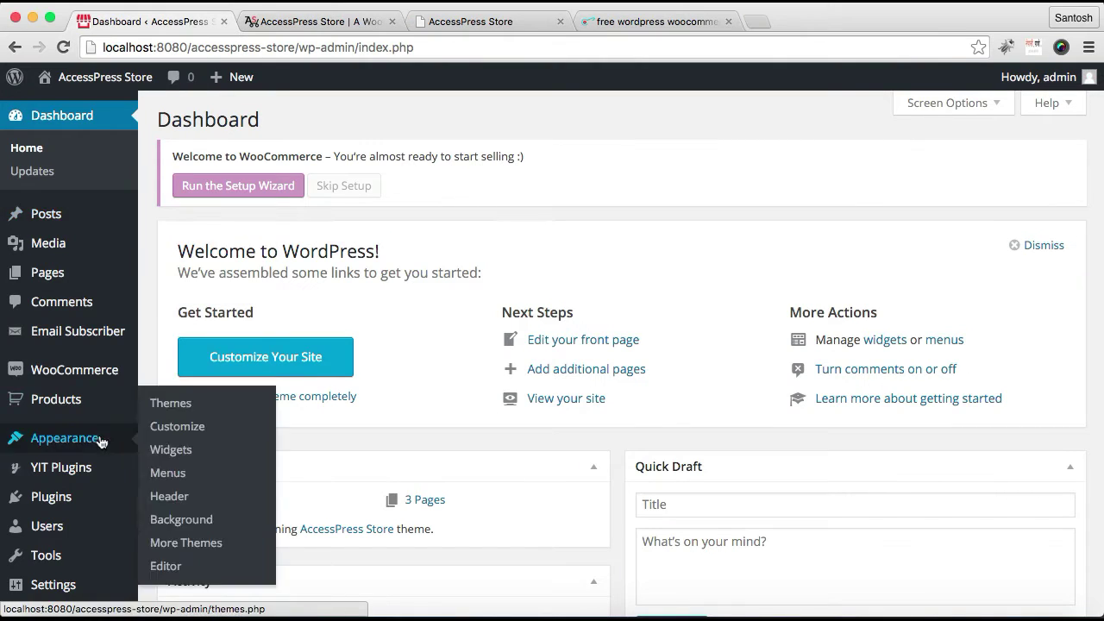
pyautogui.rightClick(174, 457)
pyautogui.click(190, 456)
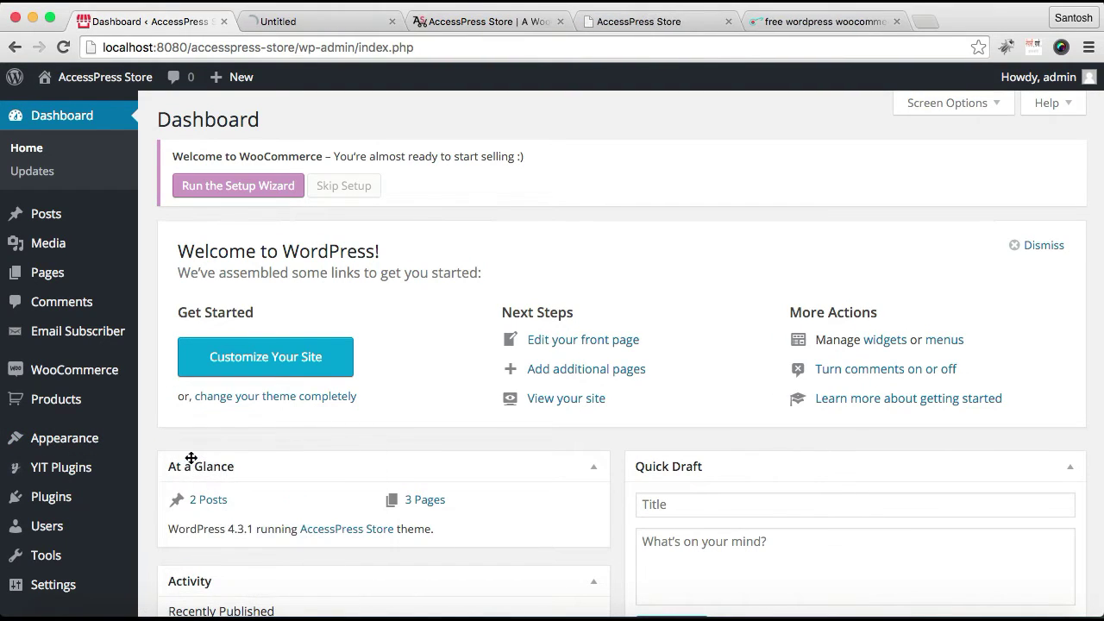
pyautogui.click(318, 23)
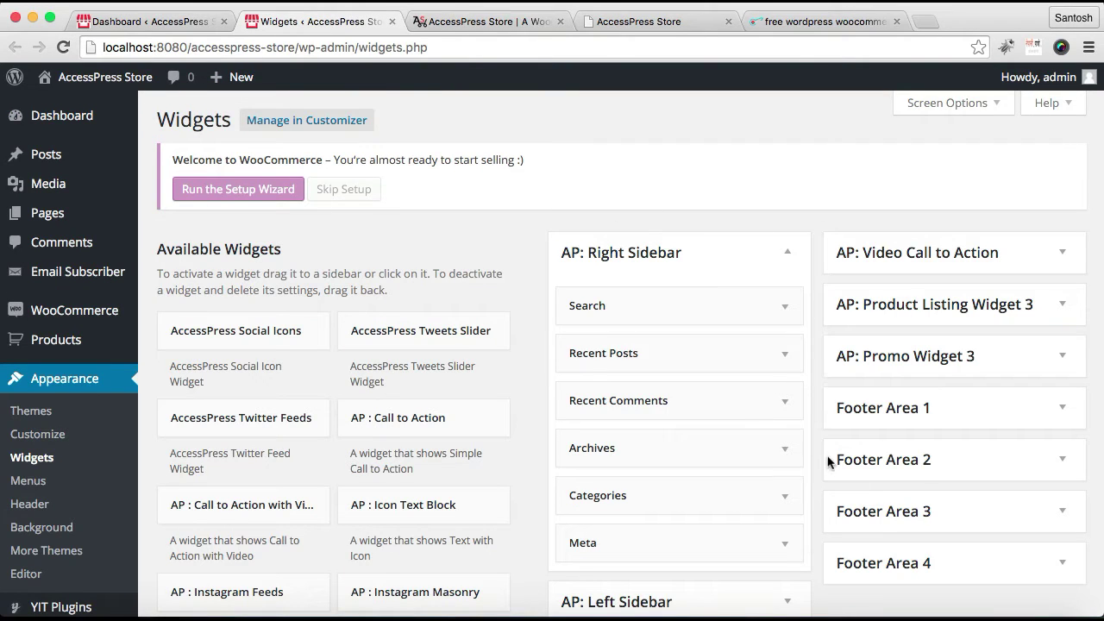
# Expand the AP: Product Listing Widget 3 area and compare it with the clothing sections on the demo homepage.
pyautogui.scroll(-3, 828, 461)
pyautogui.scroll(2, 830, 462)
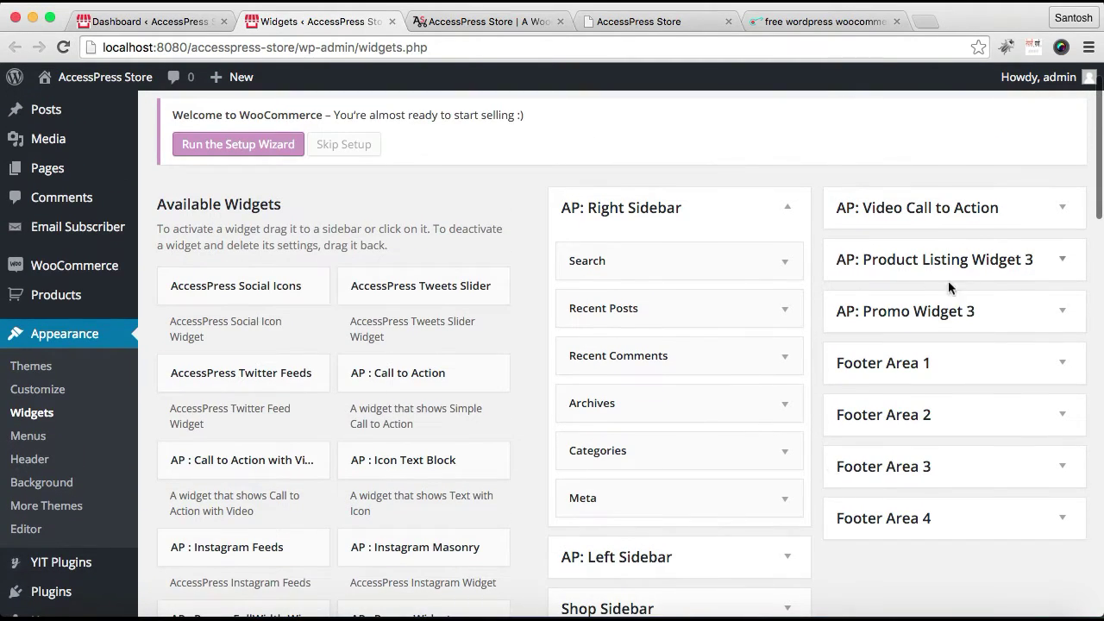
pyautogui.click(1063, 261)
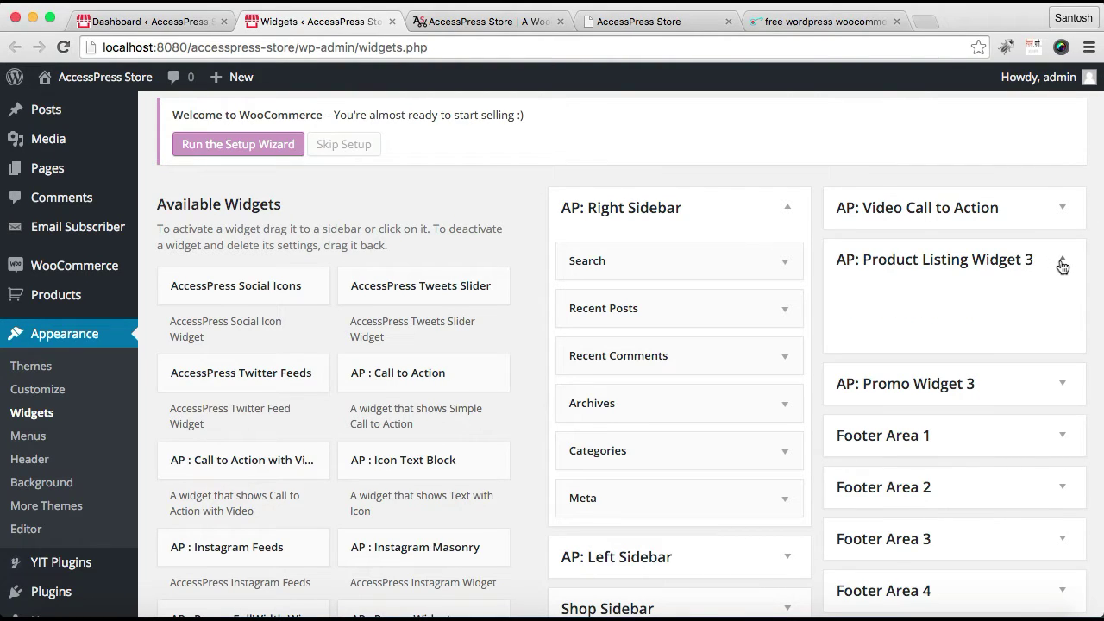
pyautogui.click(526, 22)
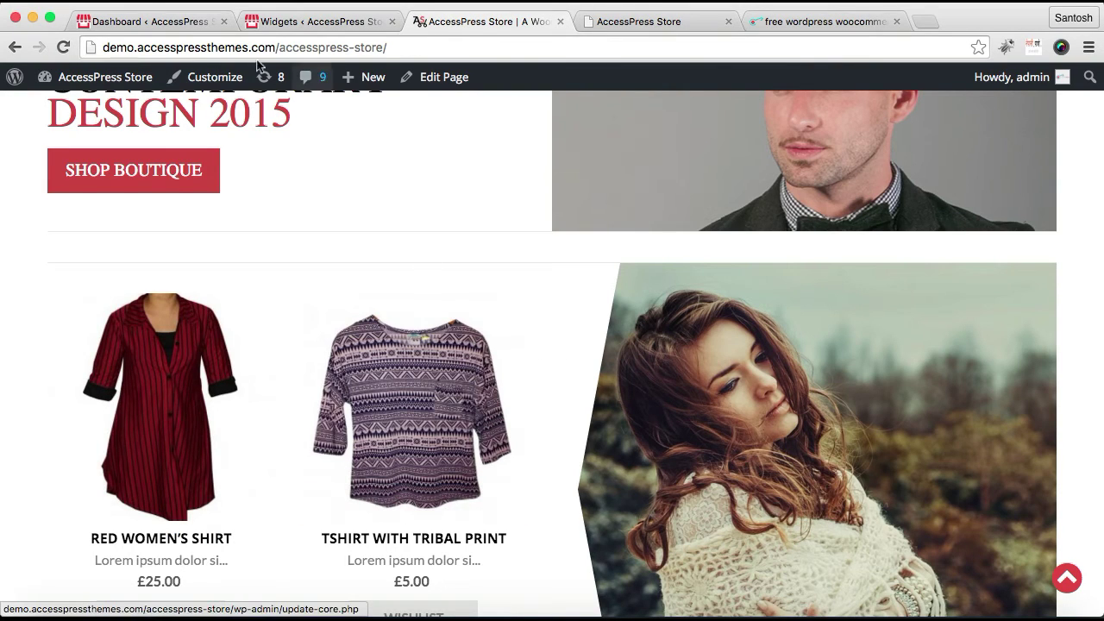
pyautogui.click(302, 24)
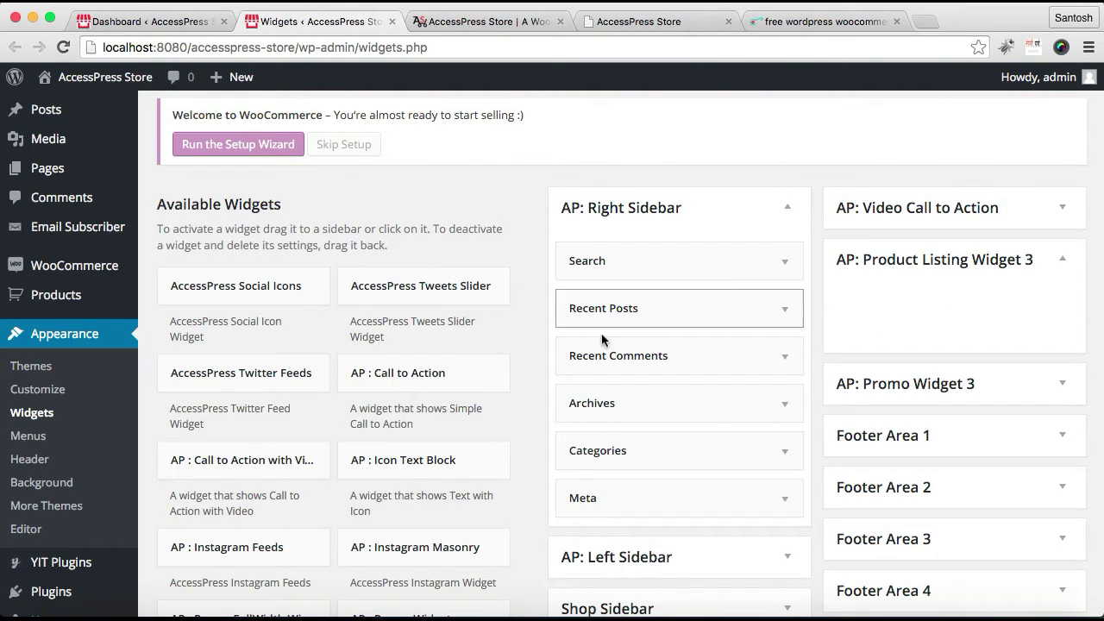
# Add the AP: WooCommerce product category widget to the AP: Product Listing Widget 3 area.
pyautogui.scroll(-4, 427, 405)
pyautogui.scroll(-3, 427, 405)
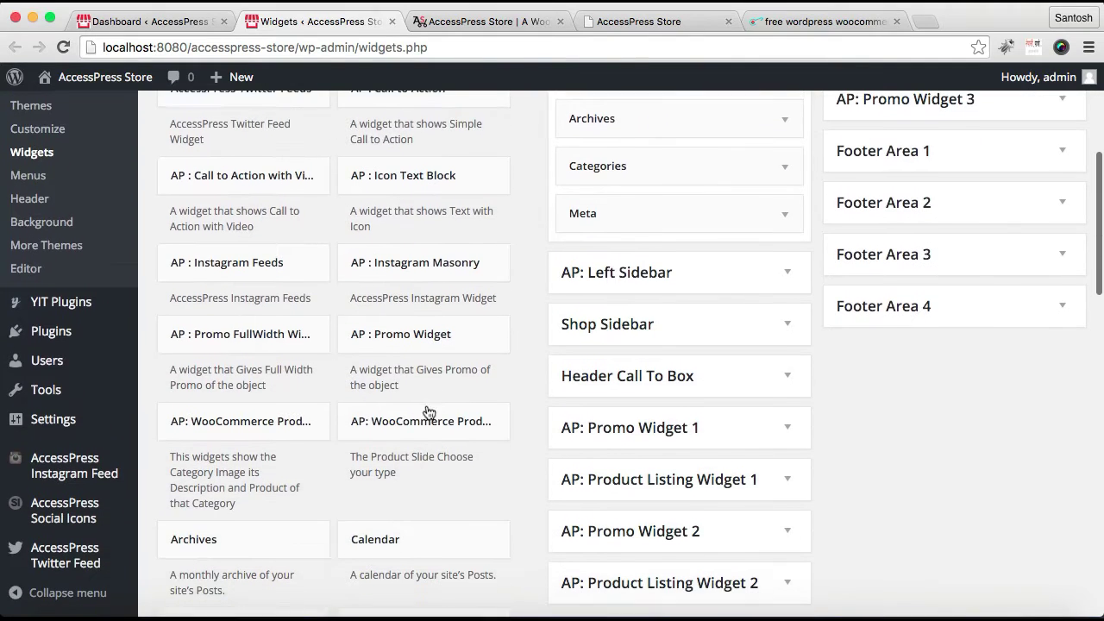
pyautogui.click(273, 432)
pyautogui.scroll(-3, 276, 480)
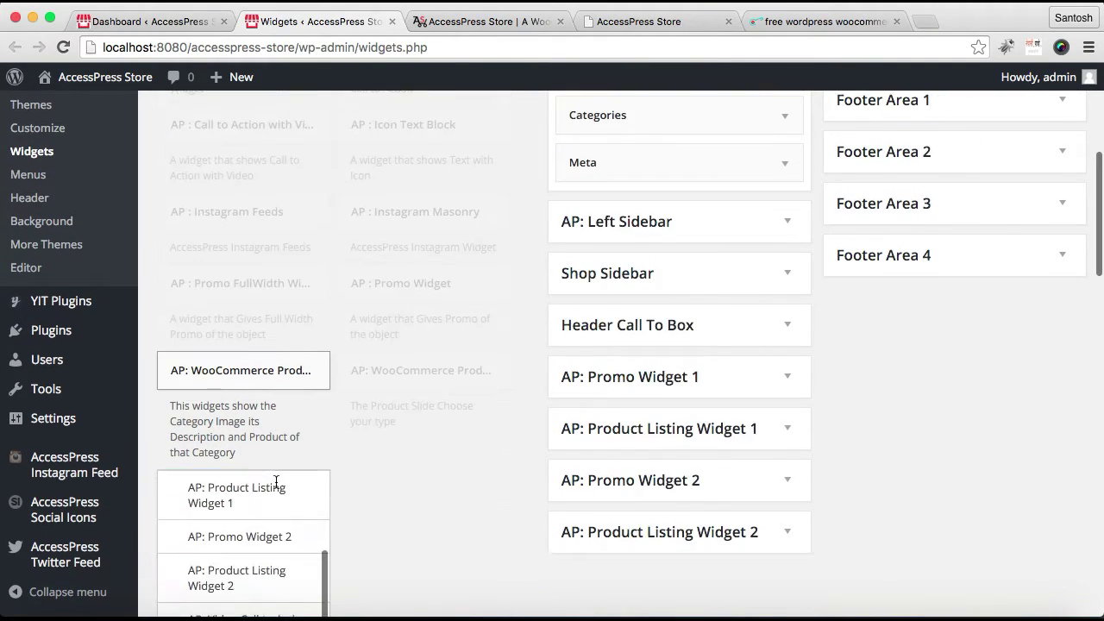
pyautogui.scroll(-3, 285, 538)
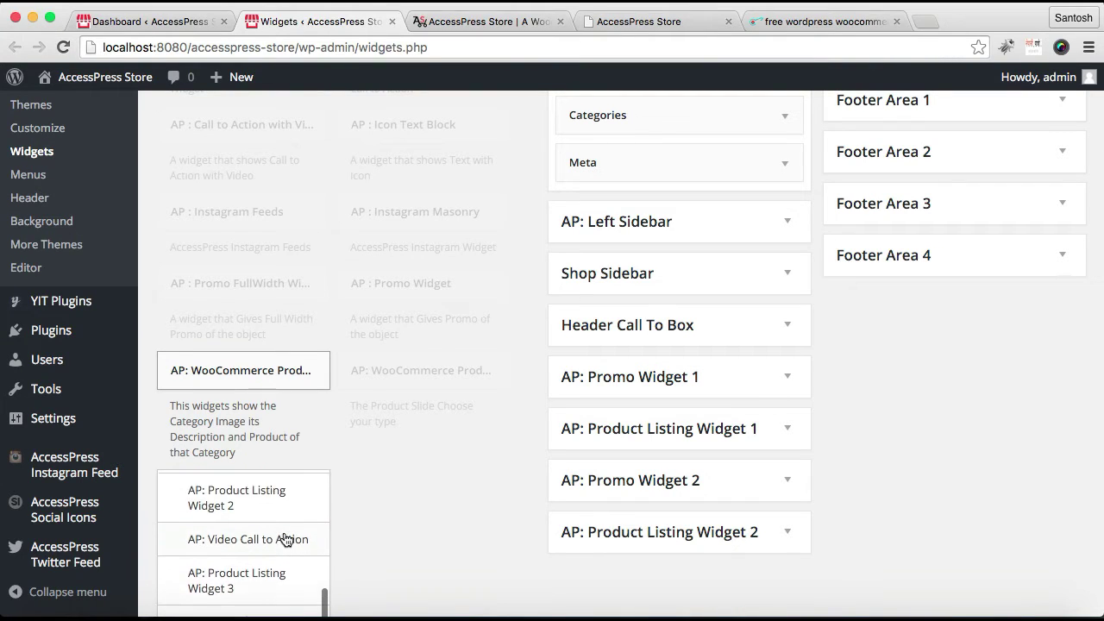
pyautogui.click(259, 554)
pyautogui.scroll(-3, 347, 561)
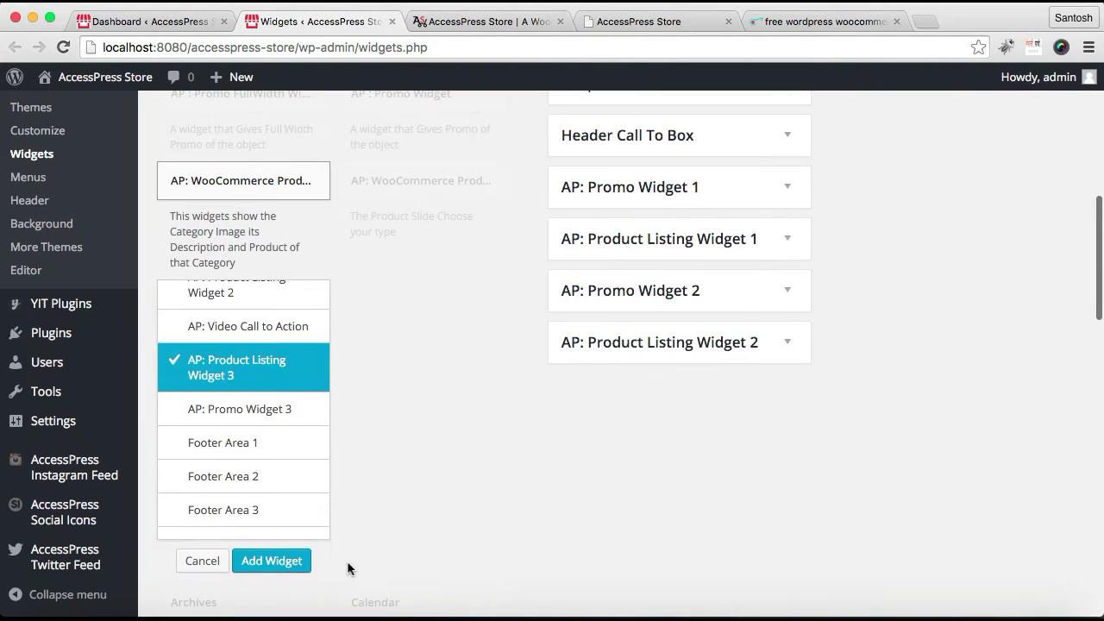
pyautogui.click(271, 561)
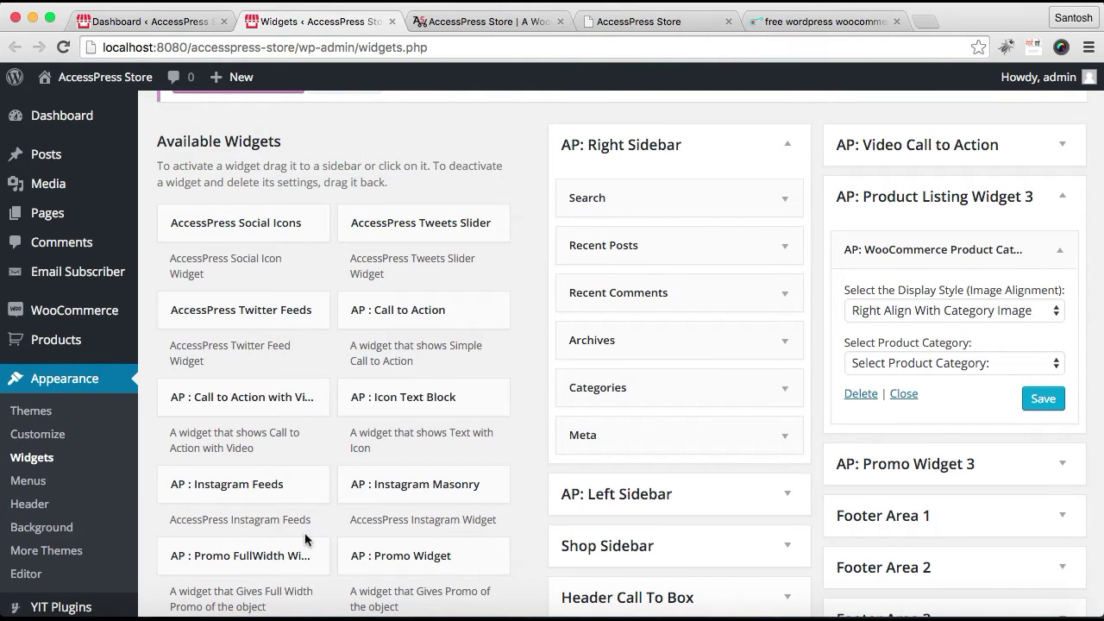
# Add the AP : Promo FullWidth Widget to AP: Product Listing Widget 3, below the product category widget.
pyautogui.scroll(-3, 305, 535)
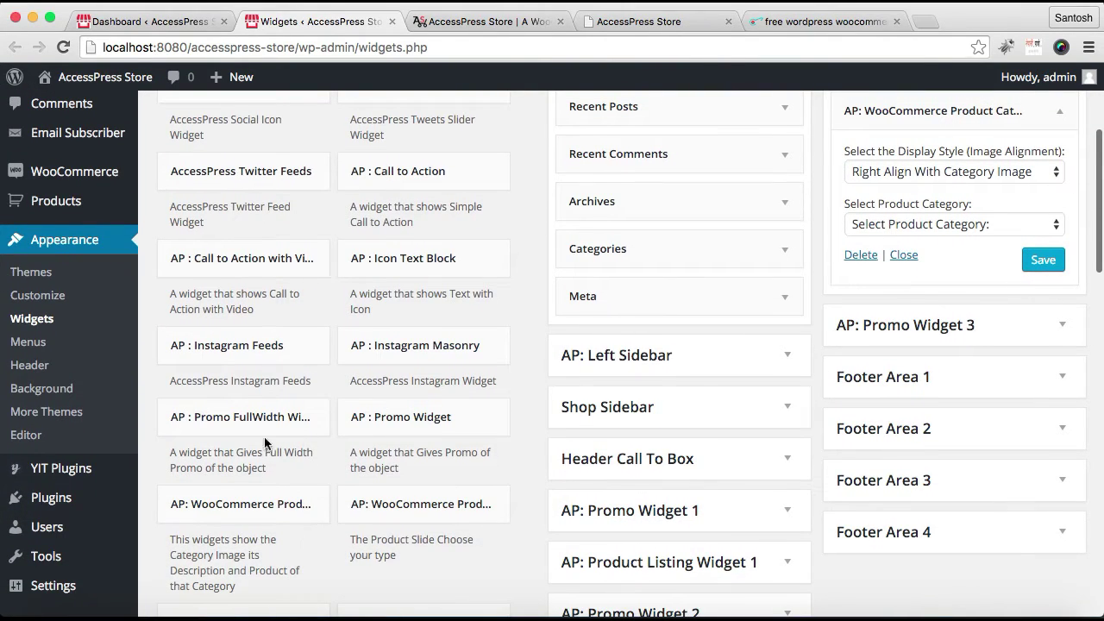
pyautogui.click(261, 419)
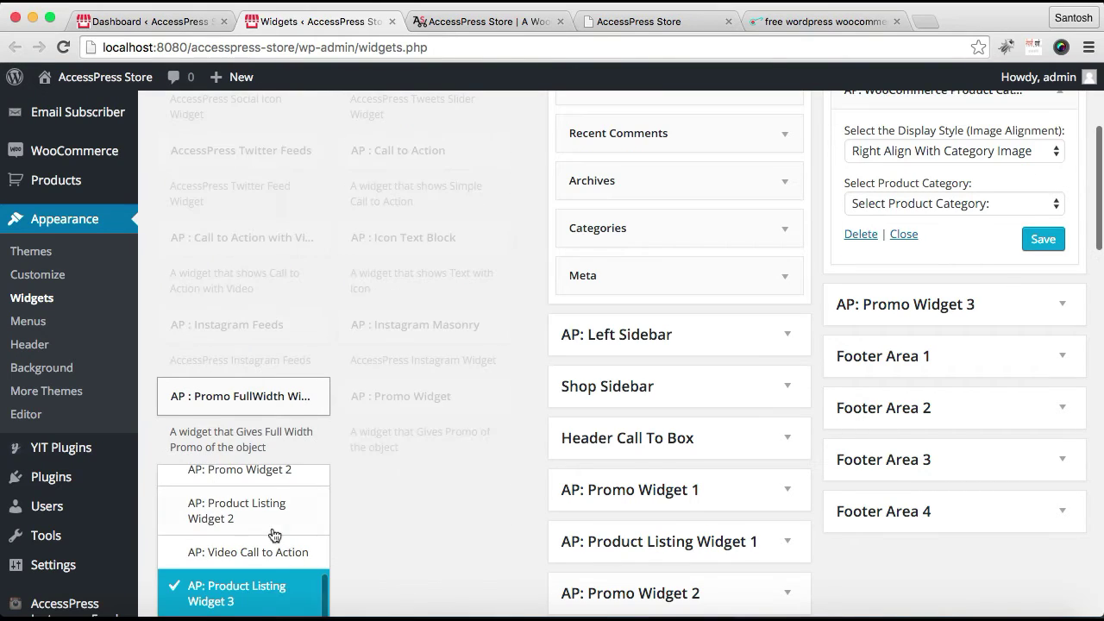
pyautogui.scroll(-3, 428, 546)
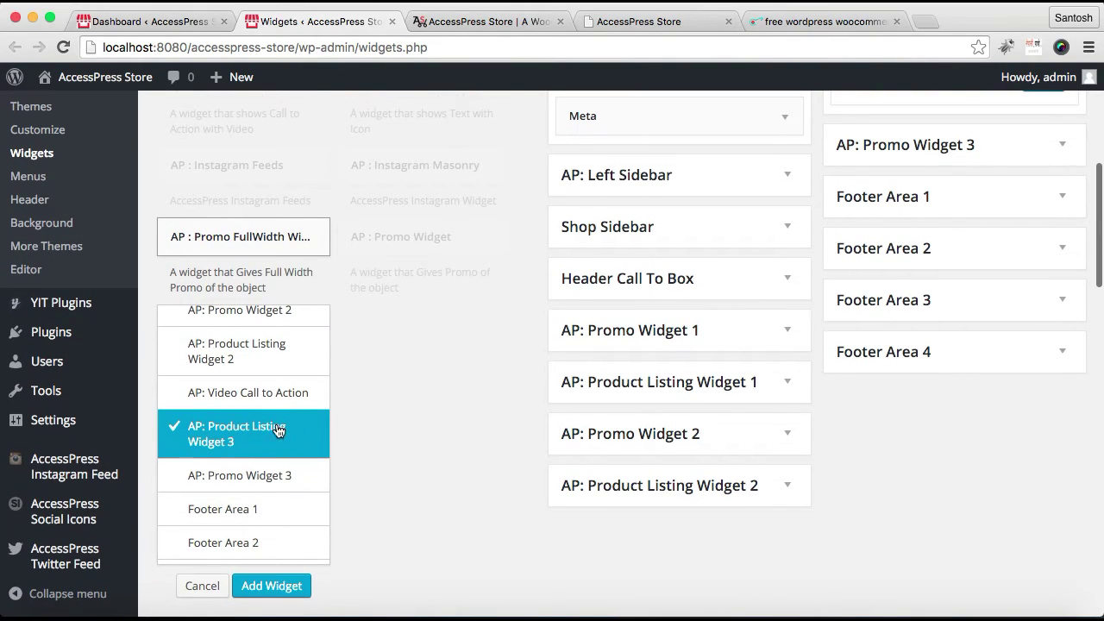
pyautogui.click(288, 585)
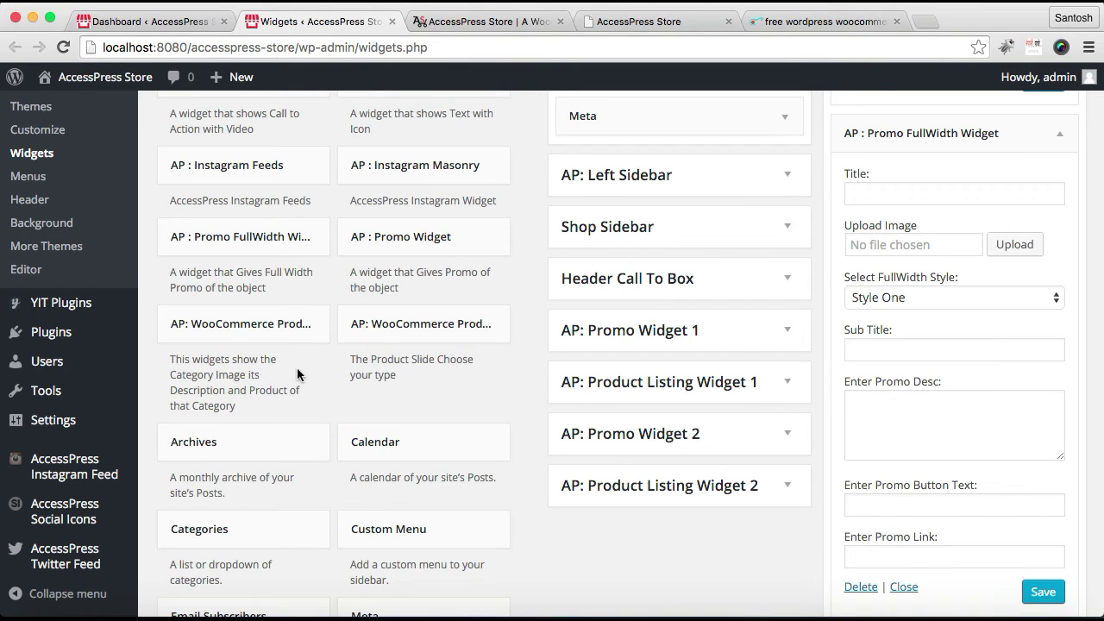
# Add a second AP: WooCommerce product category widget to AP: Product Listing Widget 3, below the full-width promo.
pyautogui.click(256, 333)
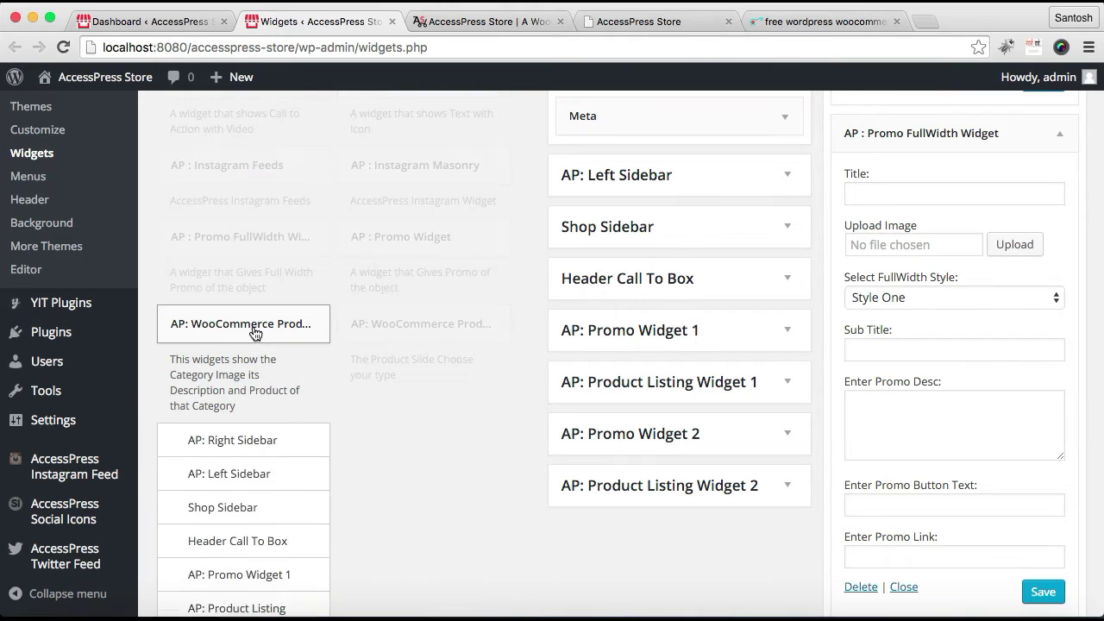
pyautogui.scroll(-3, 285, 518)
pyautogui.click(289, 553)
pyautogui.scroll(-5, 294, 549)
pyautogui.click(272, 454)
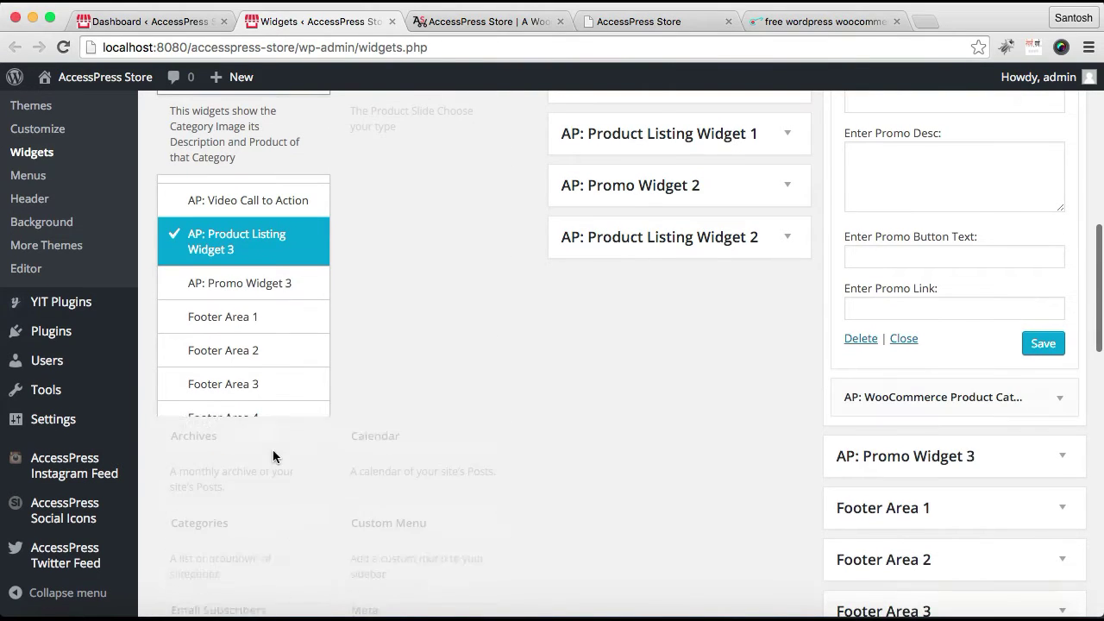
# Review the widgets added to AP: Product Listing Widget 3 and collapse the AP : Promo FullWidth Widget's settings.
pyautogui.scroll(8, 777, 380)
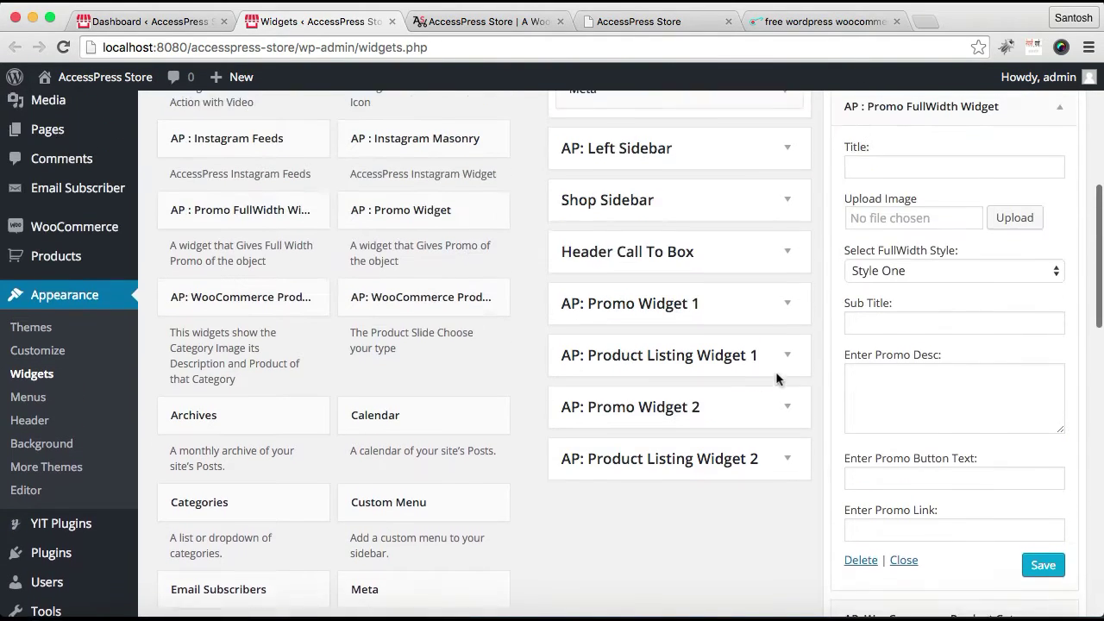
pyautogui.scroll(3, 779, 380)
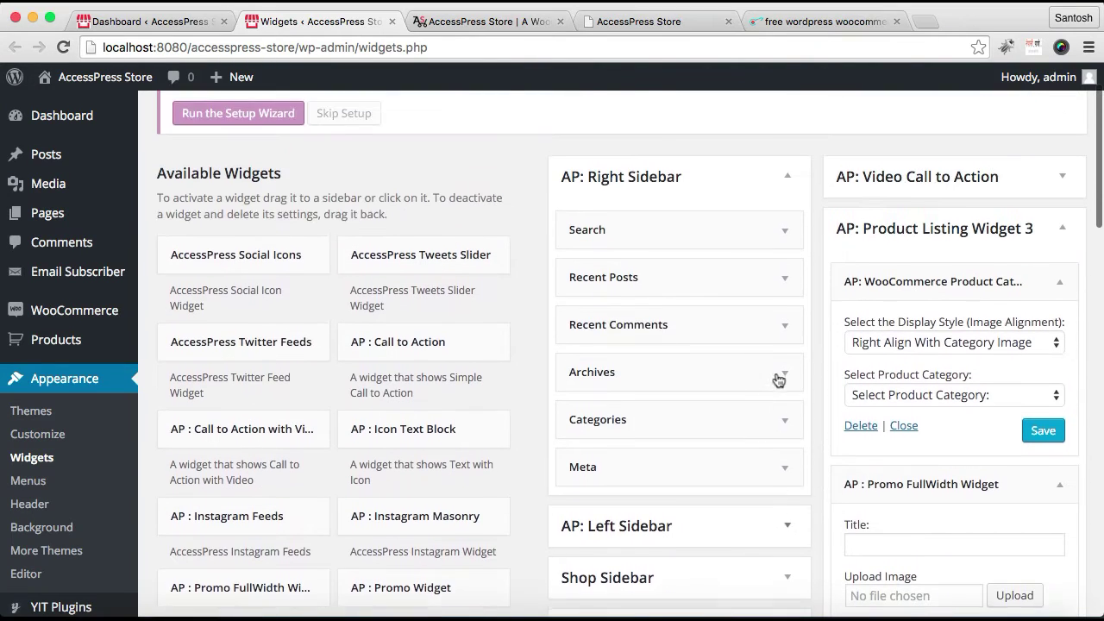
pyautogui.scroll(-1, 779, 376)
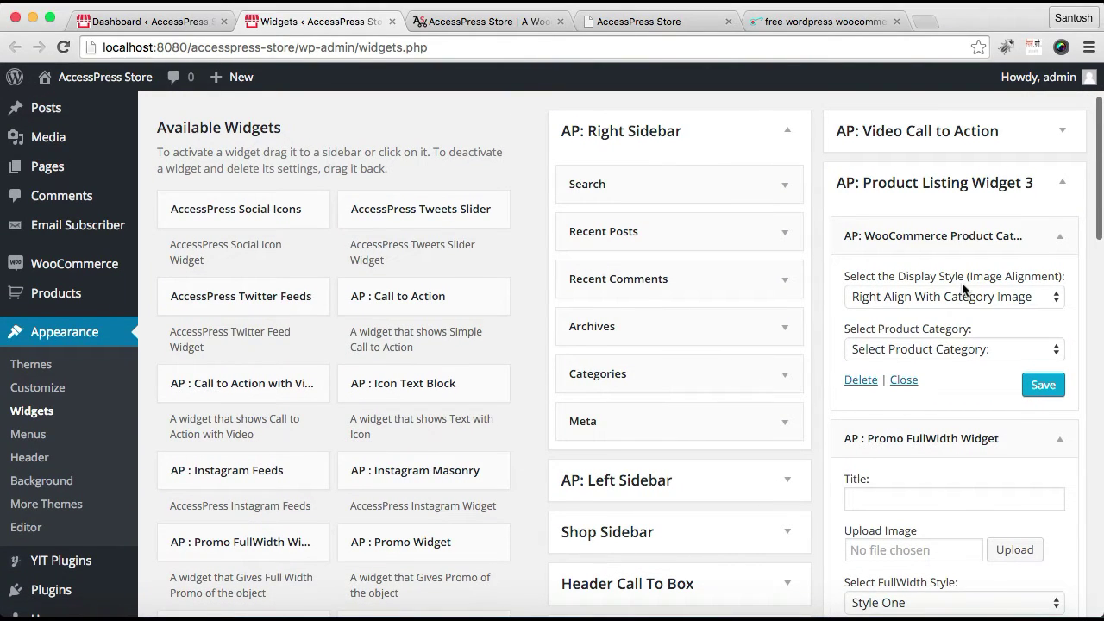
pyautogui.scroll(-5, 899, 477)
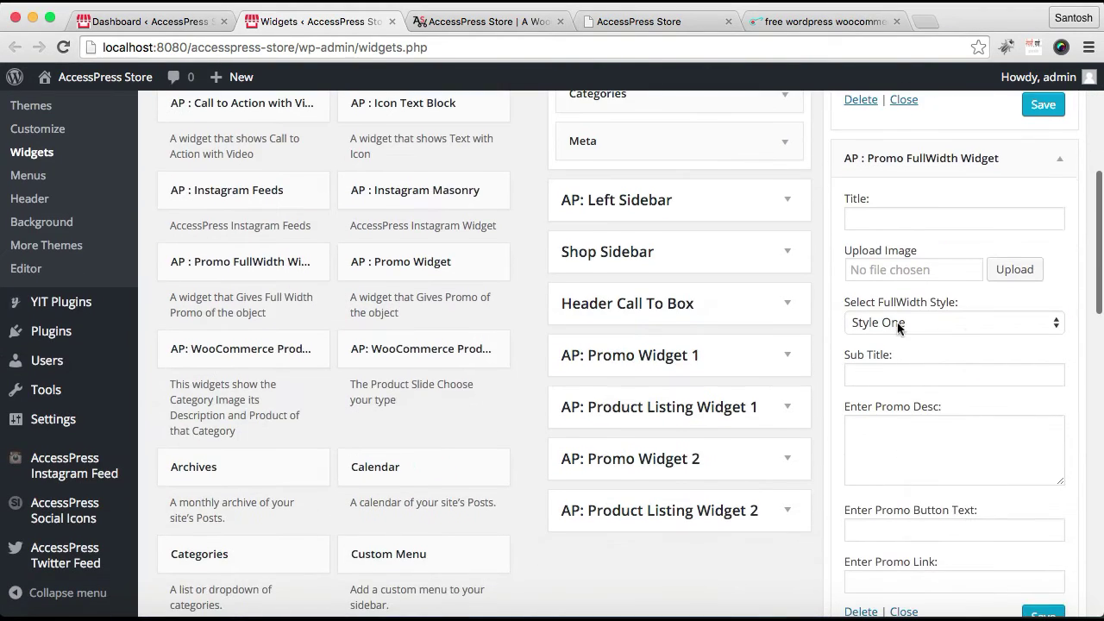
pyautogui.scroll(-6, 876, 470)
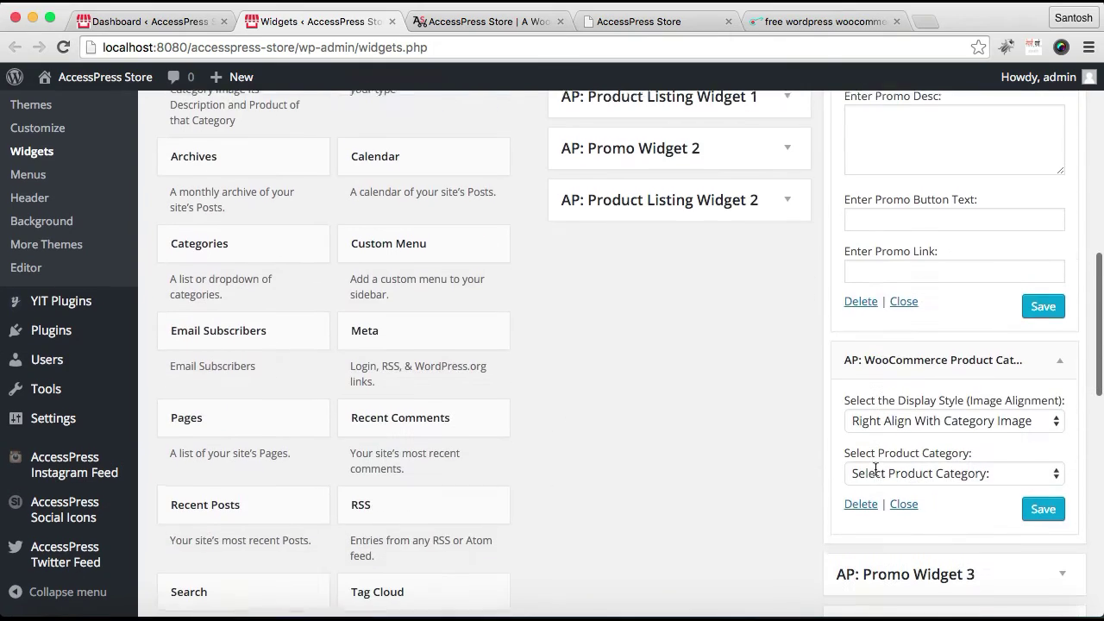
pyautogui.click(904, 304)
pyautogui.scroll(7, 904, 312)
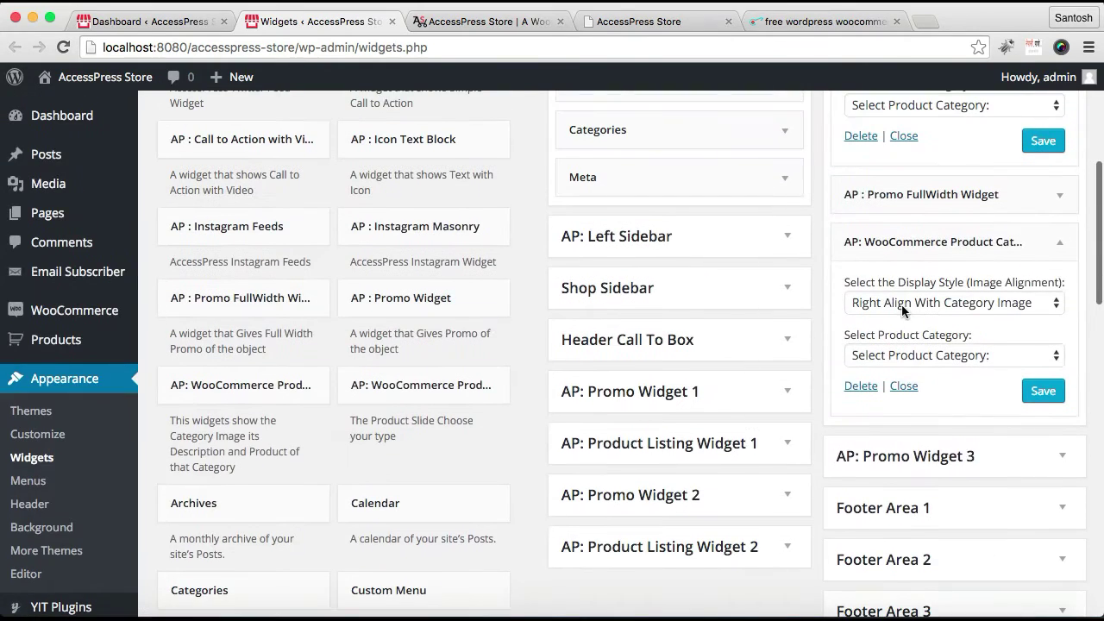
# Set the first product category widget in AP: Product Listing Widget 3 to Left Align With Category Image and Latest Trend, and save it.
pyautogui.click(905, 386)
pyautogui.scroll(6, 904, 393)
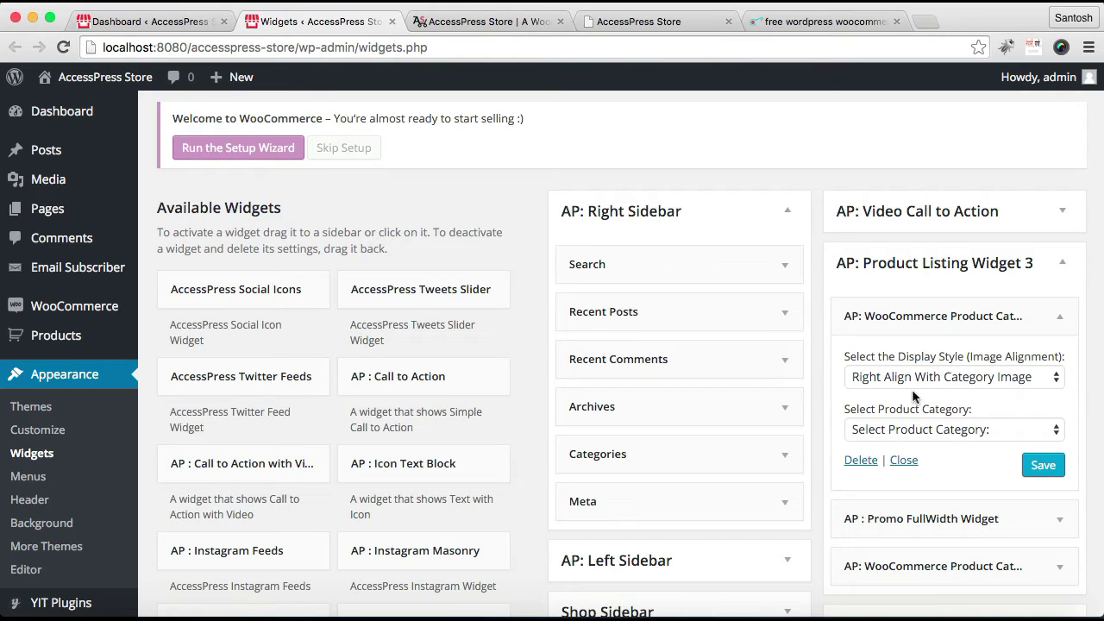
pyautogui.click(1052, 383)
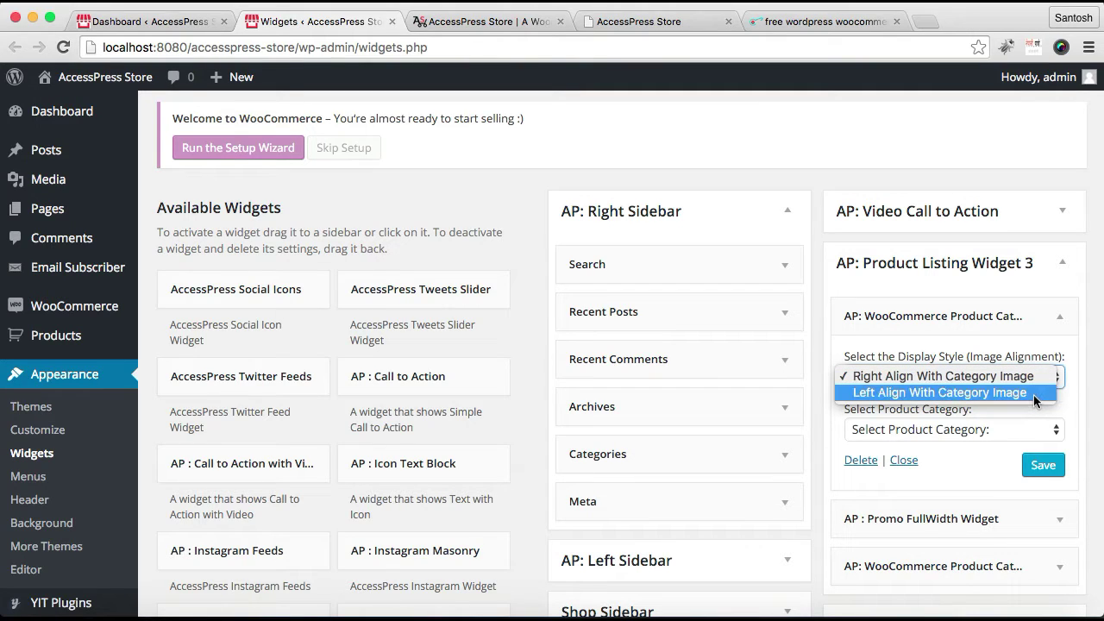
pyautogui.click(1034, 395)
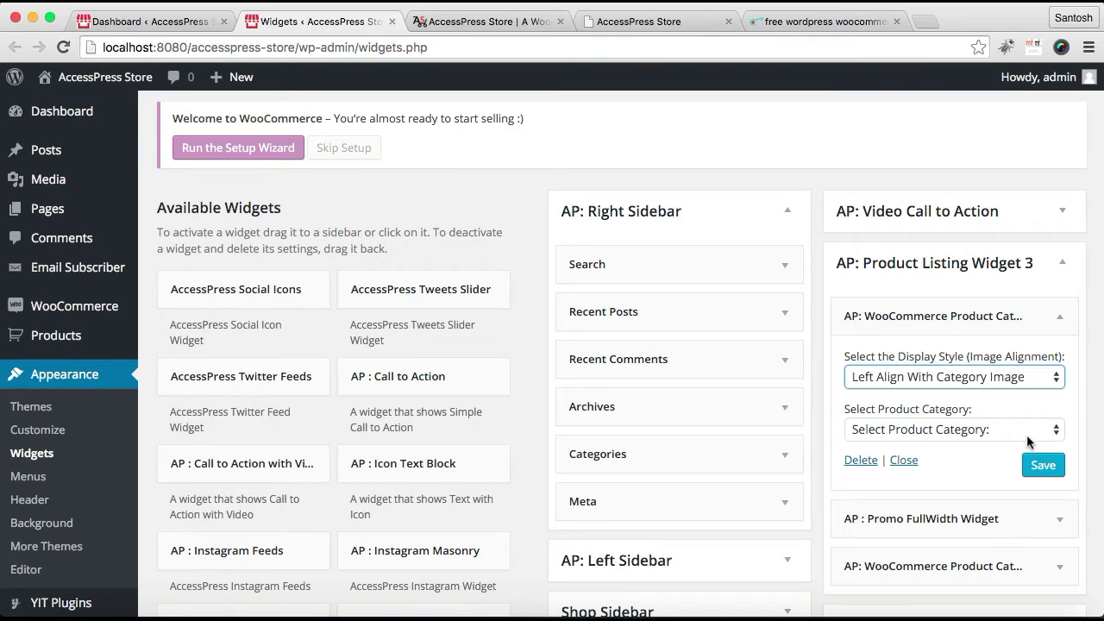
pyautogui.click(1051, 429)
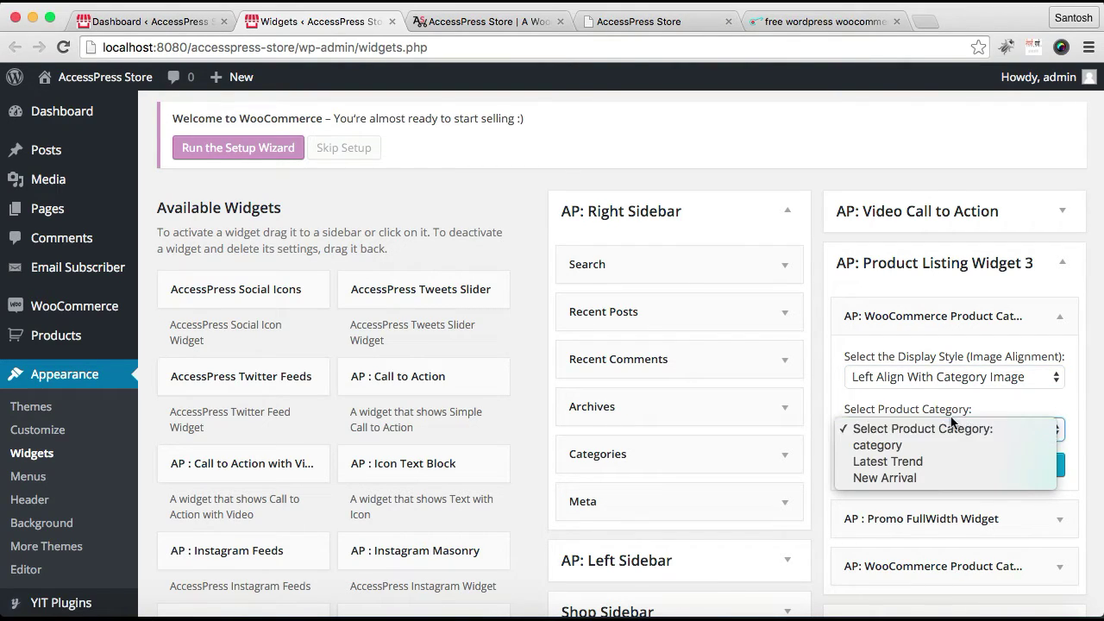
pyautogui.click(915, 463)
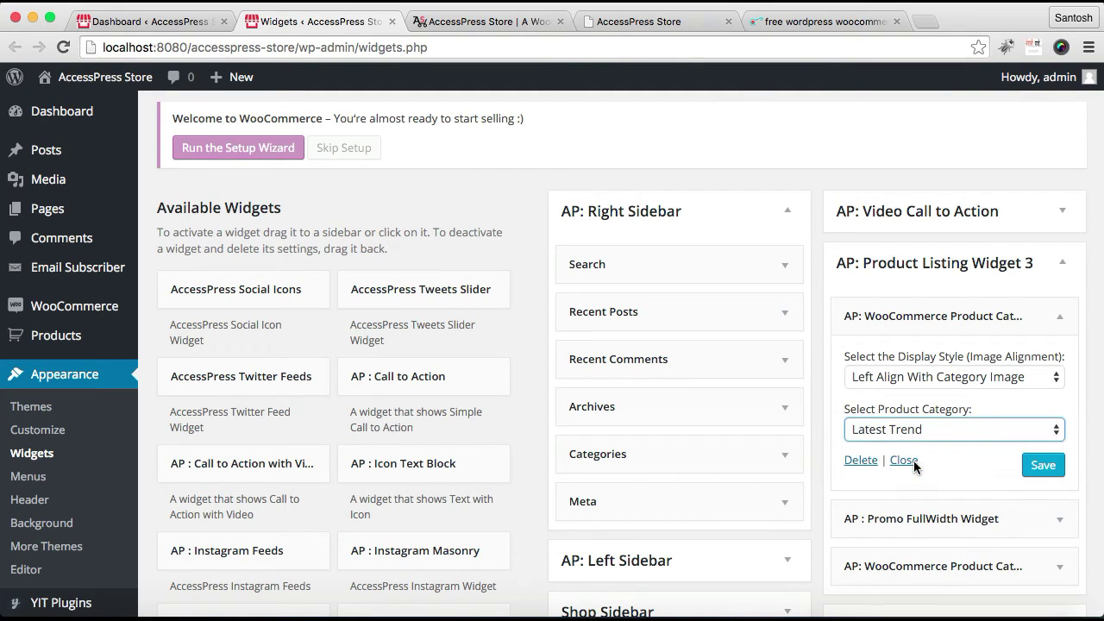
pyautogui.click(1043, 467)
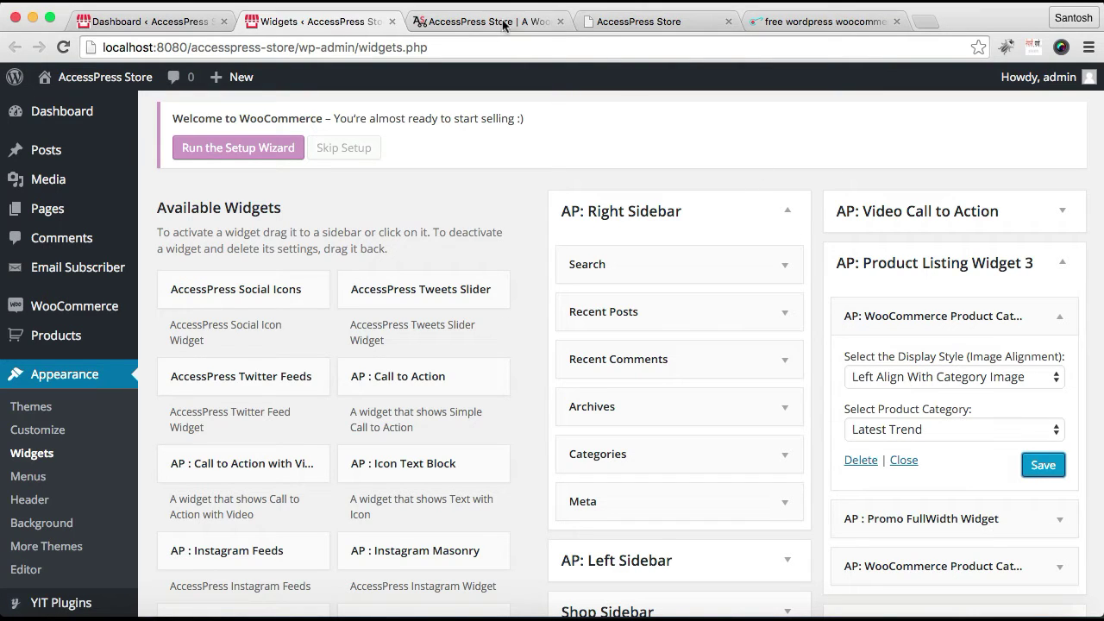
# Open the local store's homepage and examine the Latest Trend category section below the YouTube video block.
pyautogui.click(446, 23)
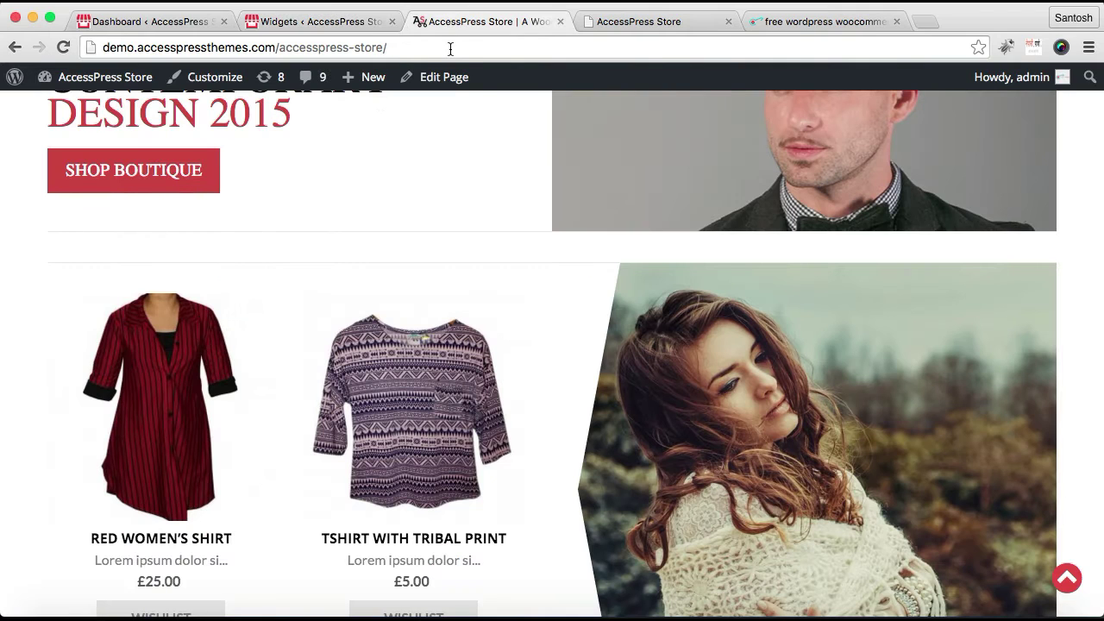
pyautogui.click(450, 49)
pyautogui.click(380, 22)
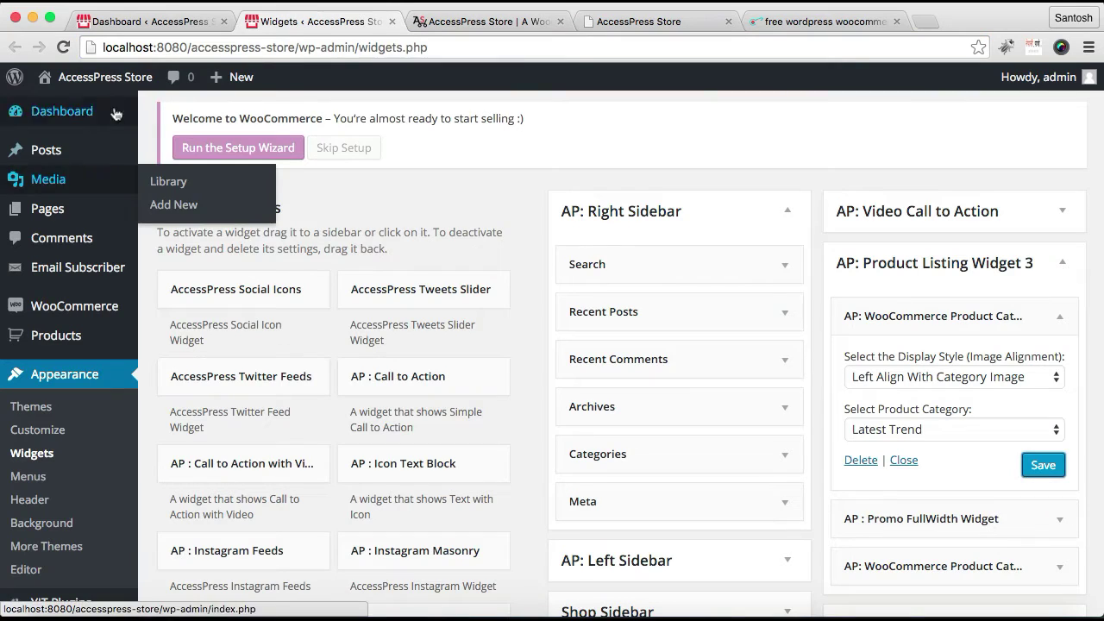
pyautogui.moveTo(105, 80)
pyautogui.click(72, 110)
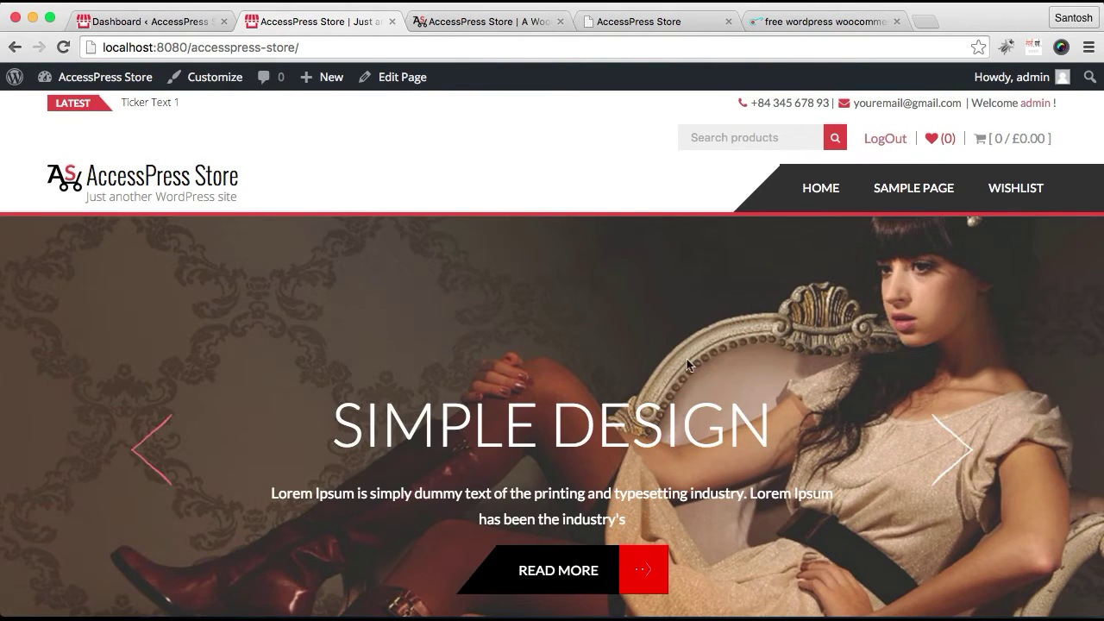
pyautogui.scroll(-20, 739, 449)
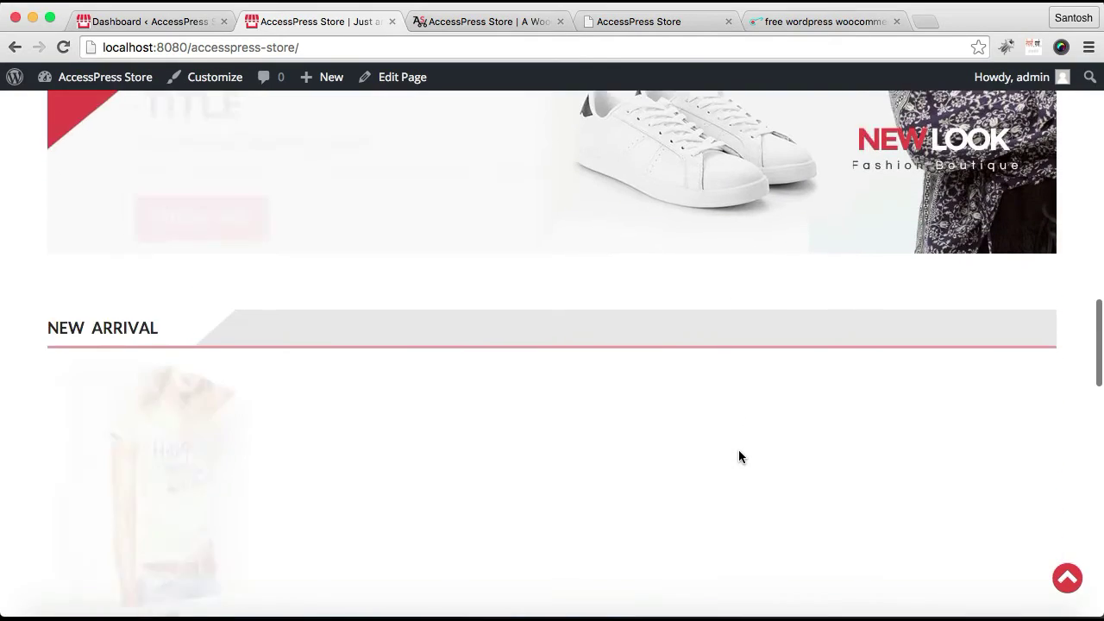
pyautogui.scroll(-3, 740, 452)
pyautogui.scroll(-3, 739, 452)
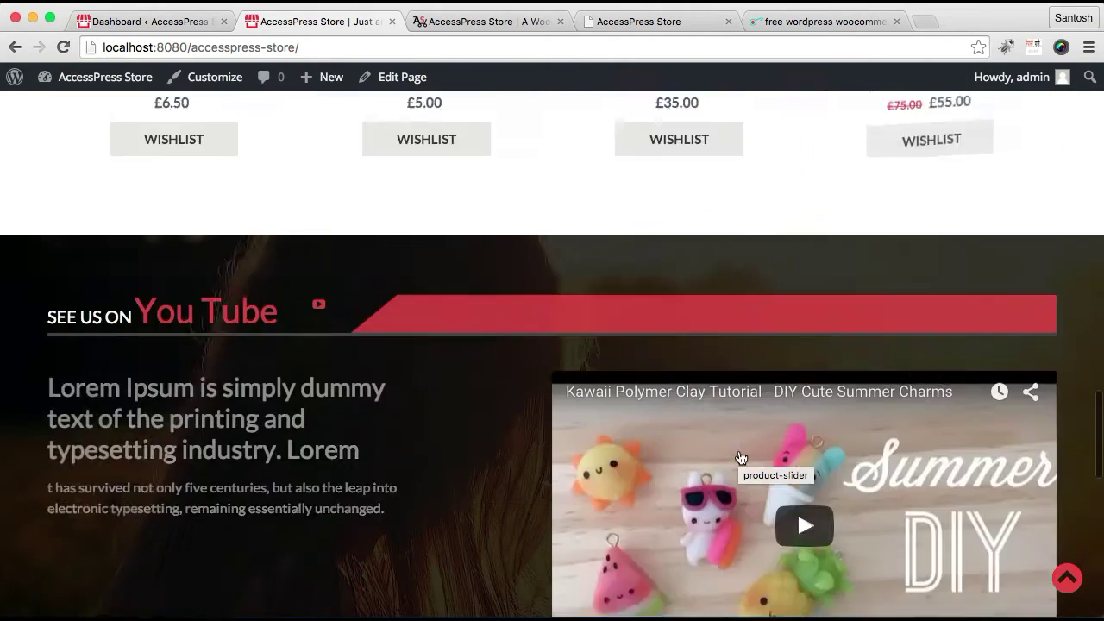
pyautogui.scroll(-5, 740, 458)
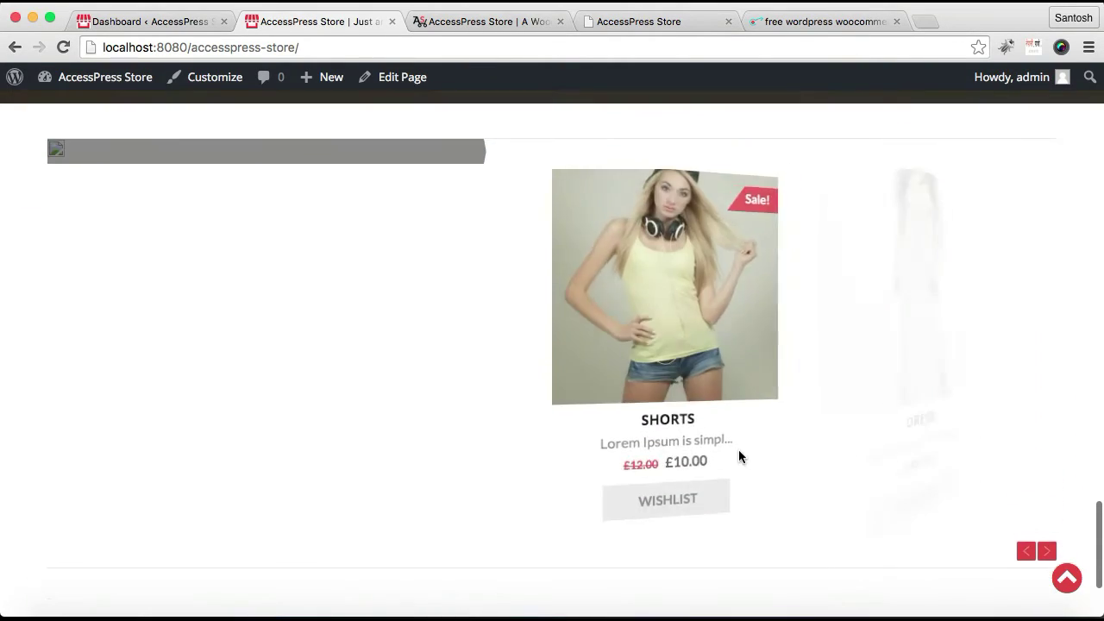
pyautogui.moveTo(706, 352)
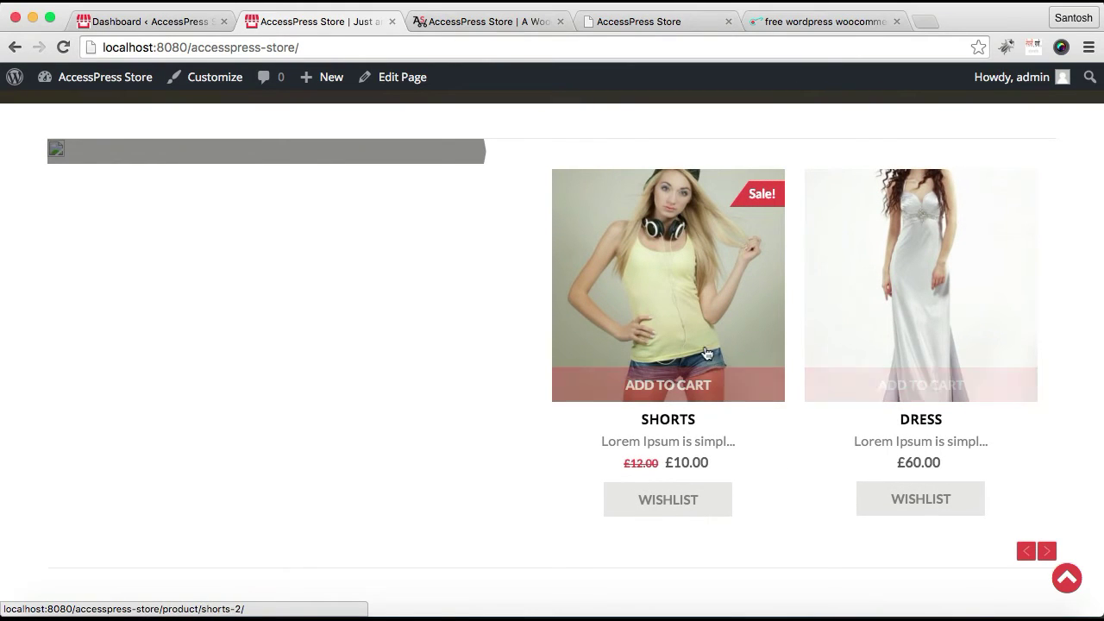
pyautogui.moveTo(813, 299)
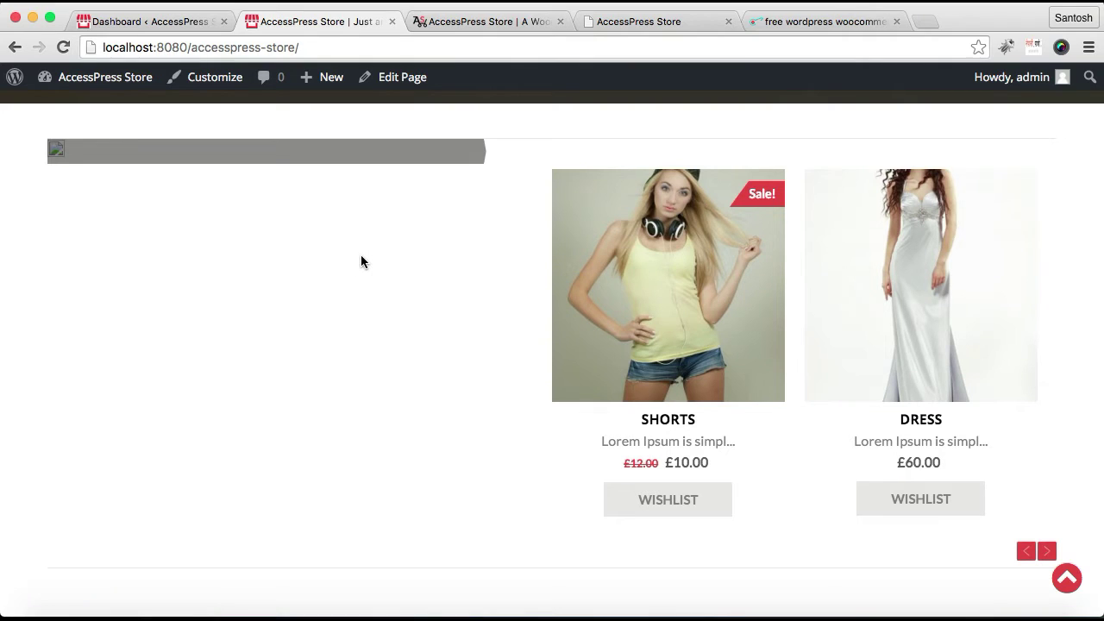
# Compare the local category section with the Men's Clothing category section on the AccessPress Store demo homepage.
pyautogui.click(488, 23)
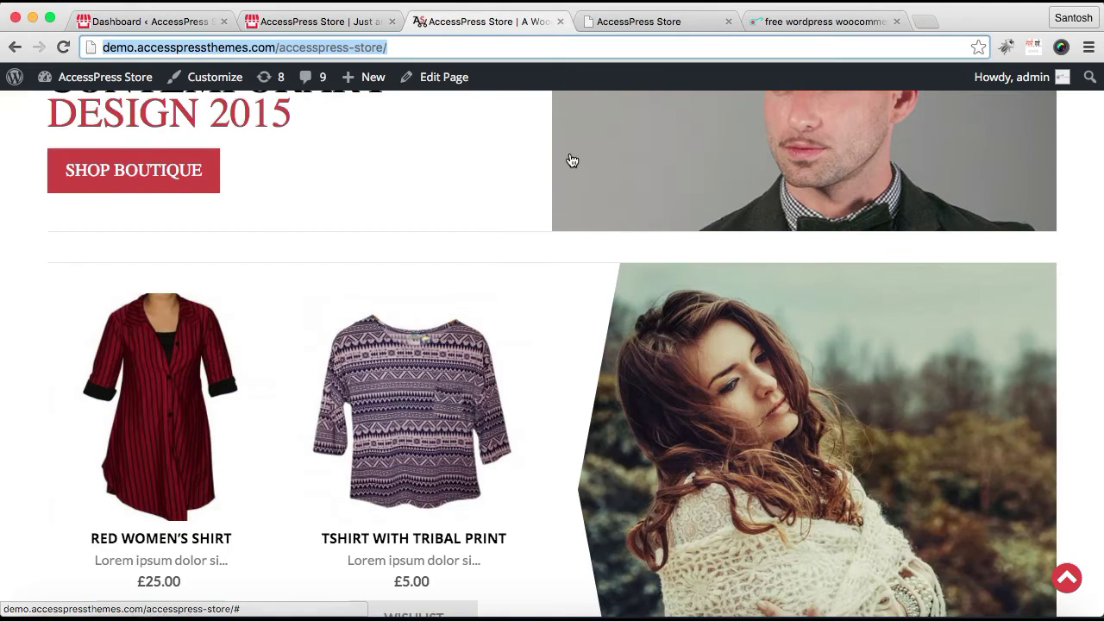
pyautogui.scroll(8, 567, 160)
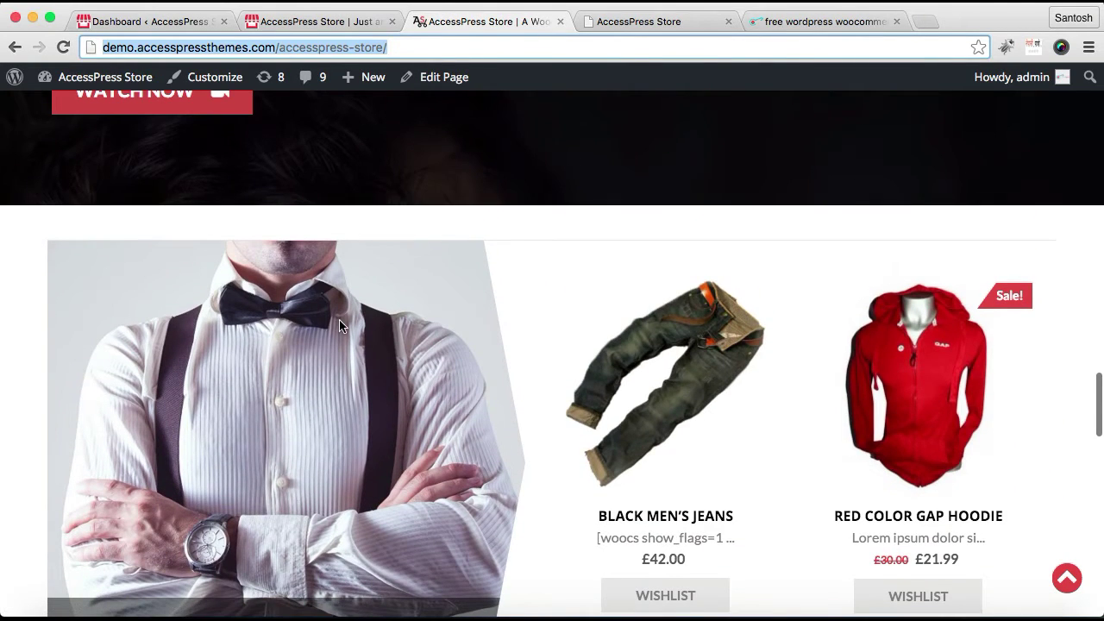
pyautogui.scroll(-3, 340, 320)
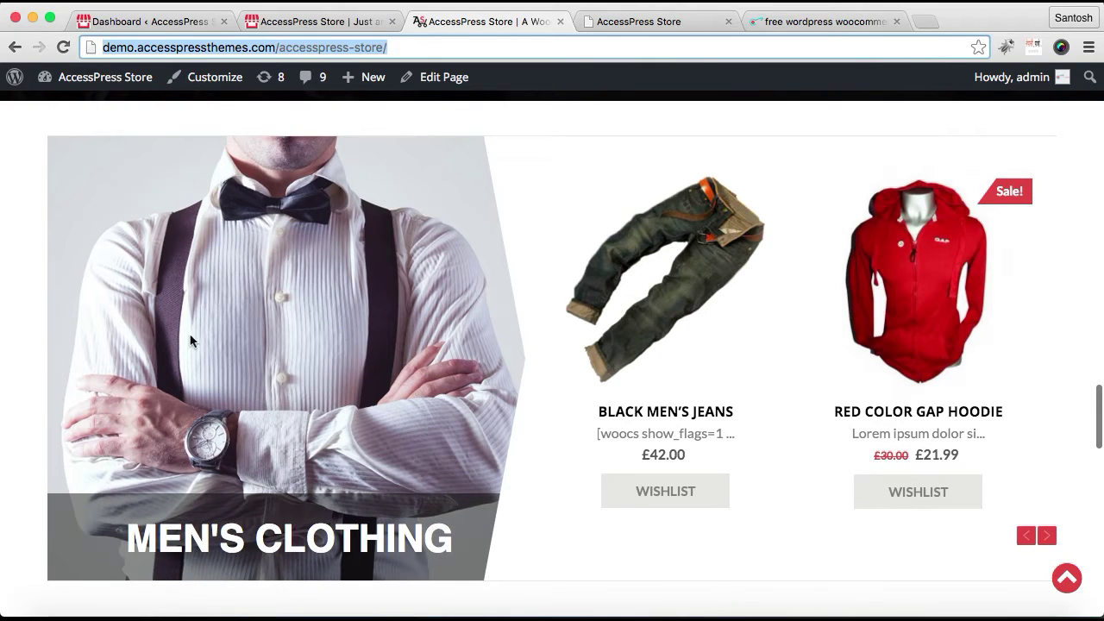
pyautogui.click(269, 27)
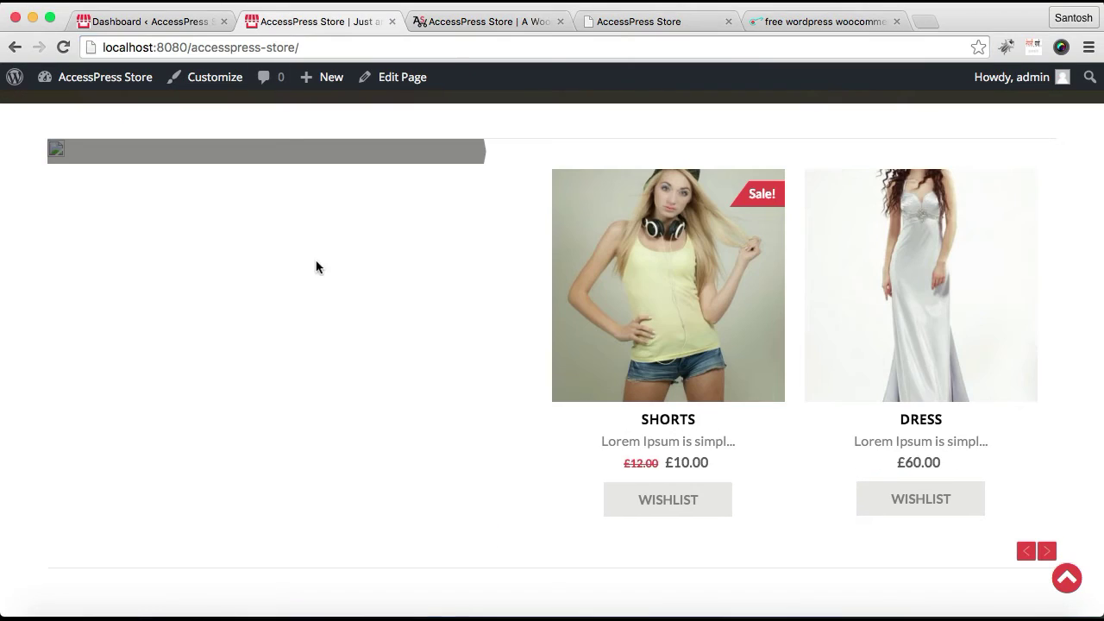
# Give the Latest Trend product category the media library image of the man in bow tie and suspenders as thumbnail, and update it.
pyautogui.click(184, 21)
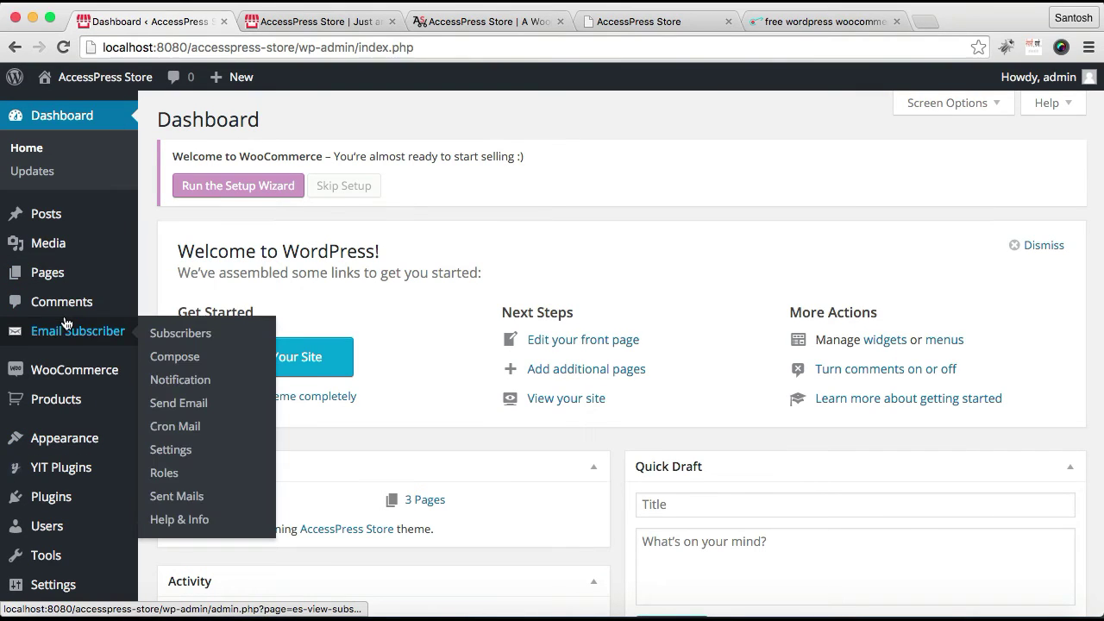
pyautogui.moveTo(86, 402)
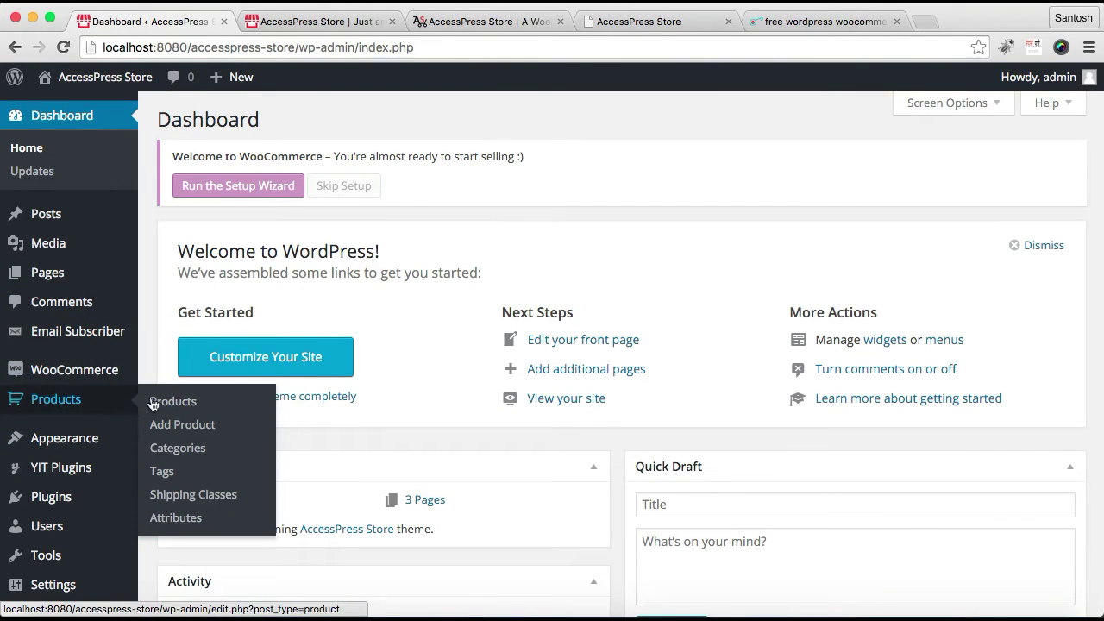
pyautogui.click(183, 449)
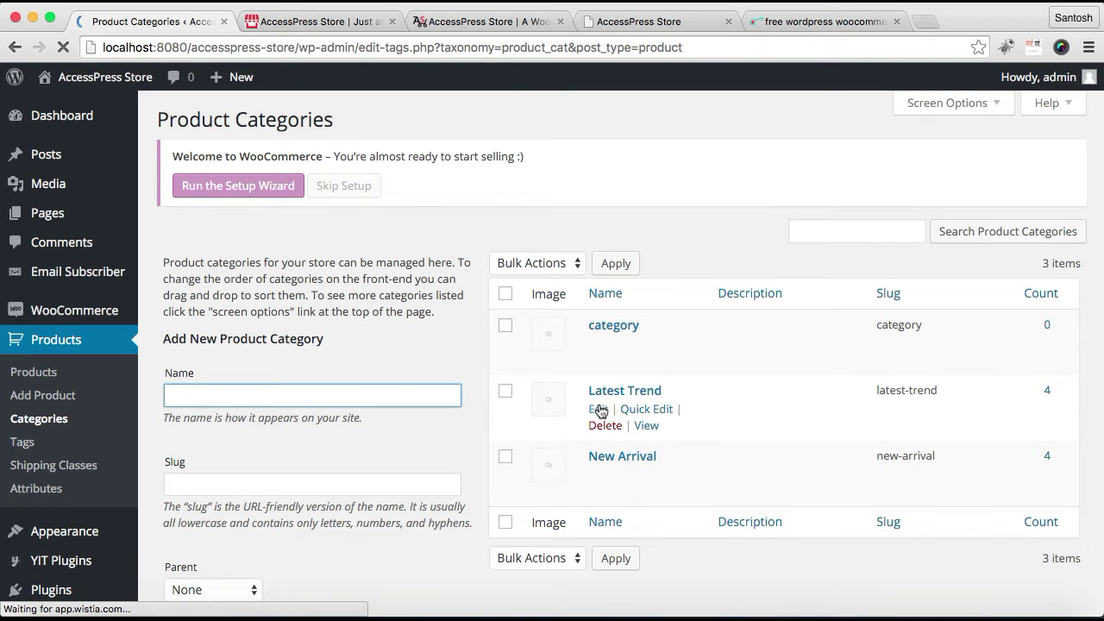
pyautogui.click(600, 412)
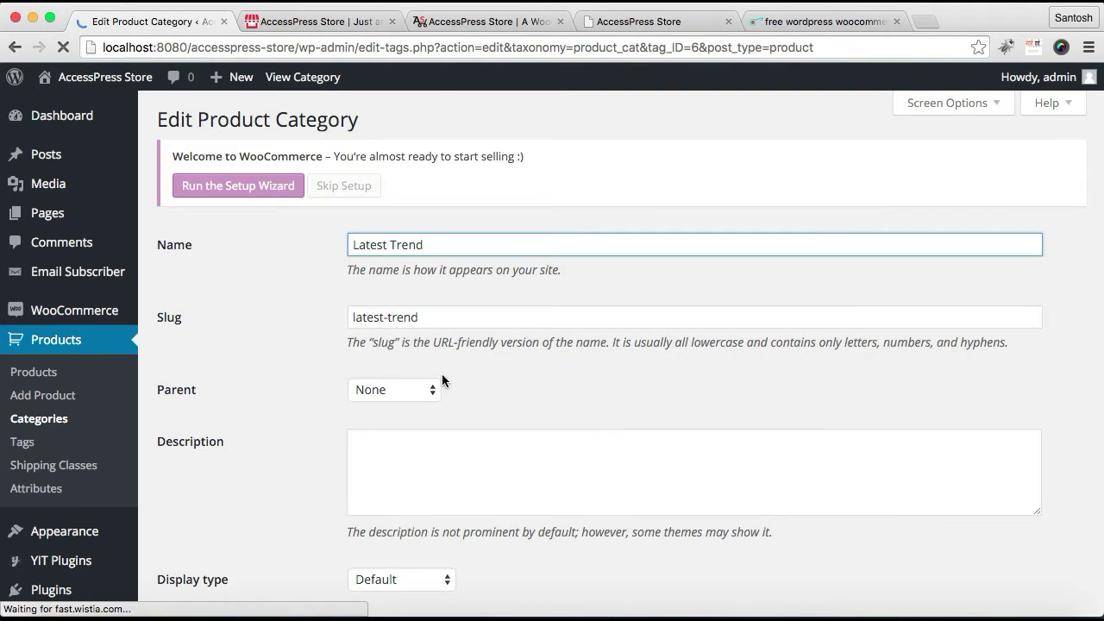
pyautogui.scroll(-5, 566, 449)
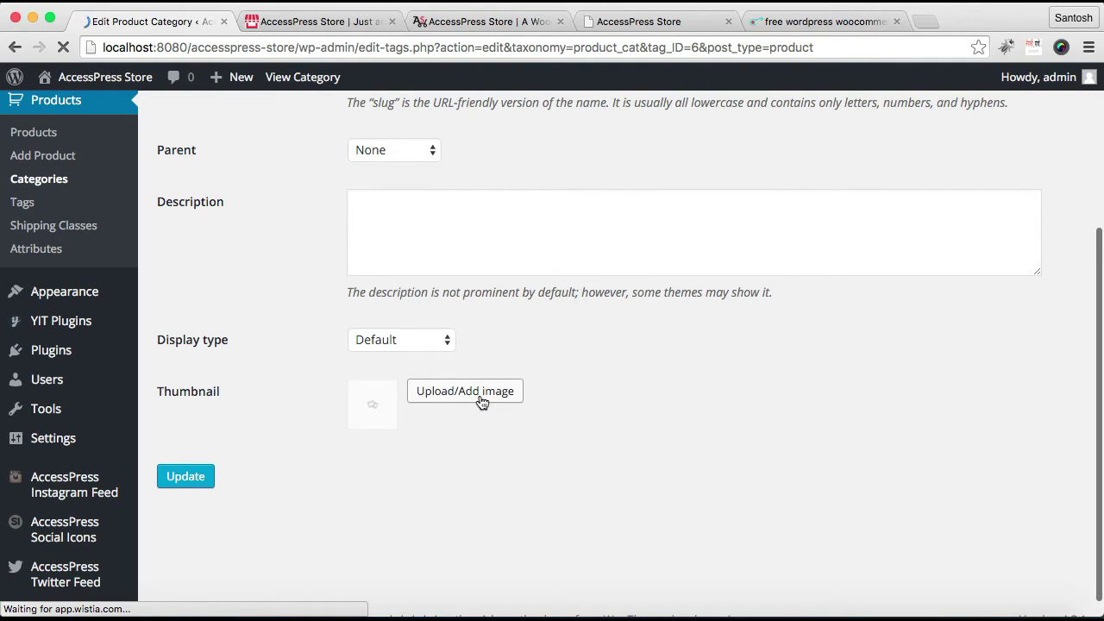
pyautogui.click(482, 402)
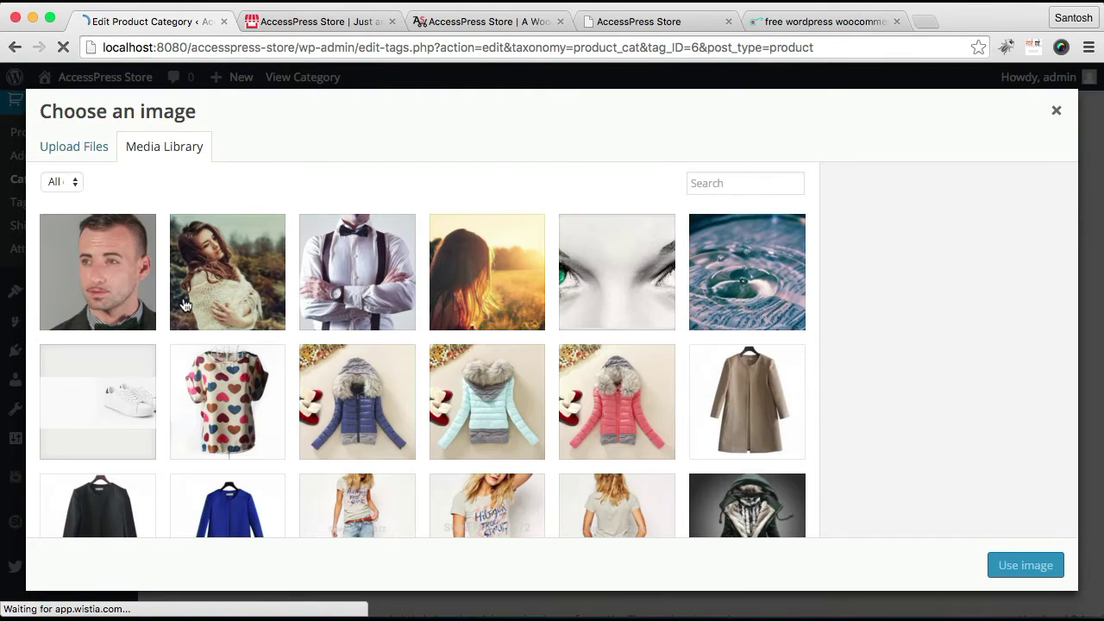
pyautogui.click(340, 298)
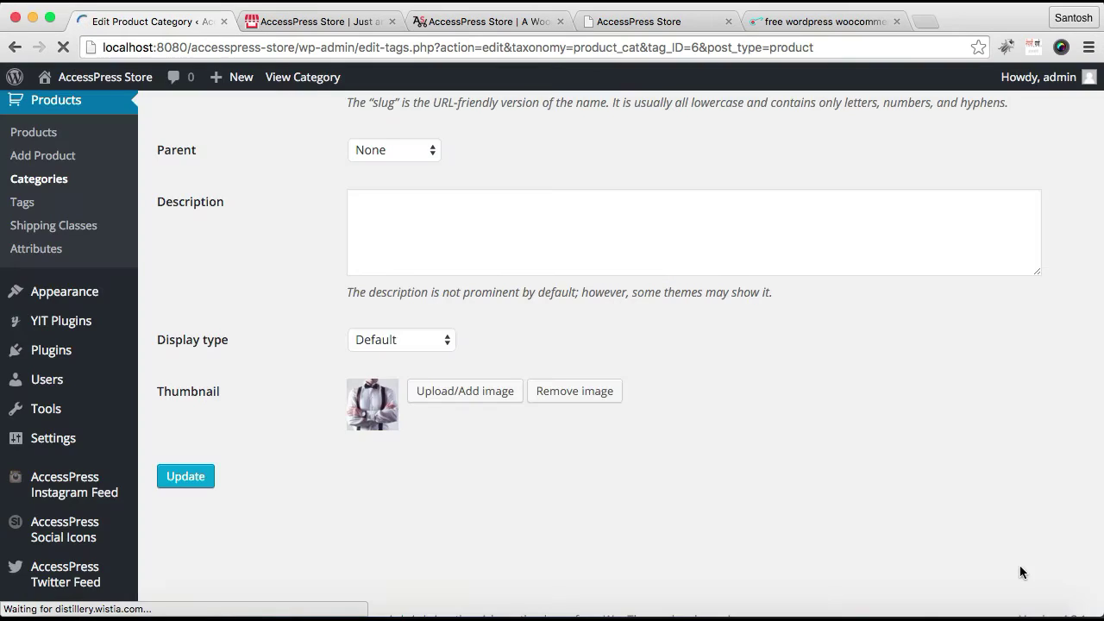
pyautogui.click(186, 476)
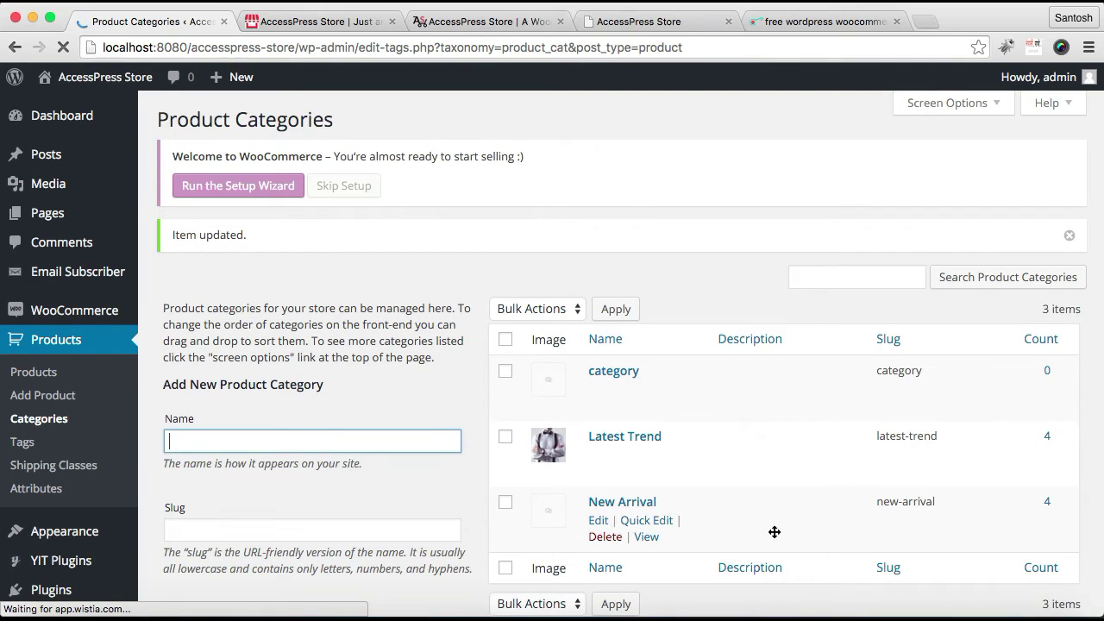
# Give the New Arrival product category the image guess-attic-837156_1280.jpg as its thumbnail and update the category.
pyautogui.scroll(-2, 774, 530)
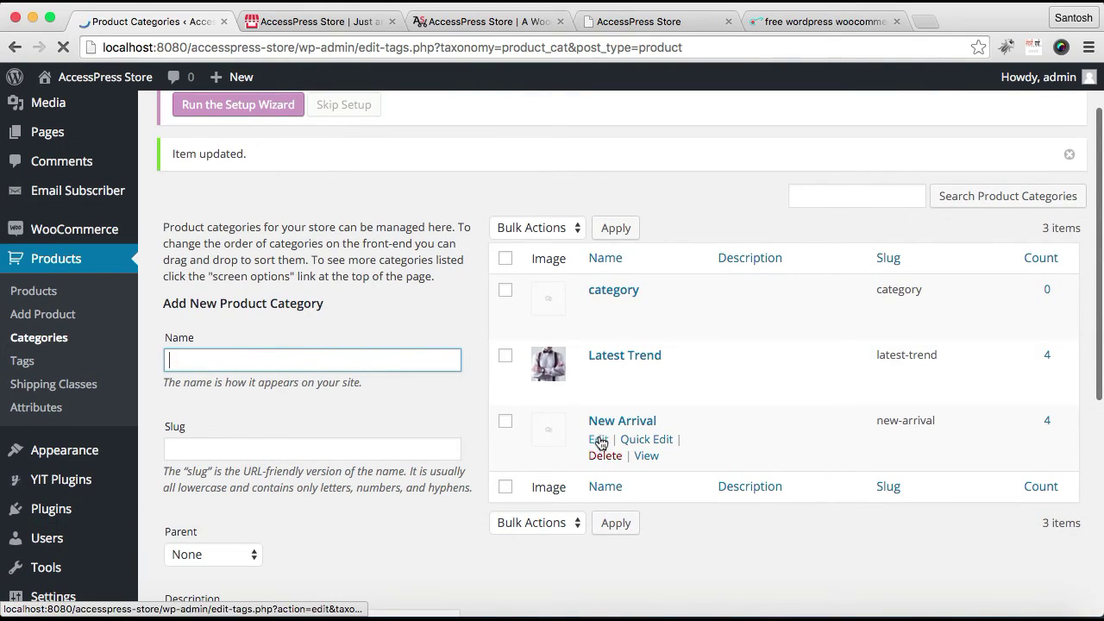
pyautogui.click(598, 441)
pyautogui.scroll(-5, 400, 394)
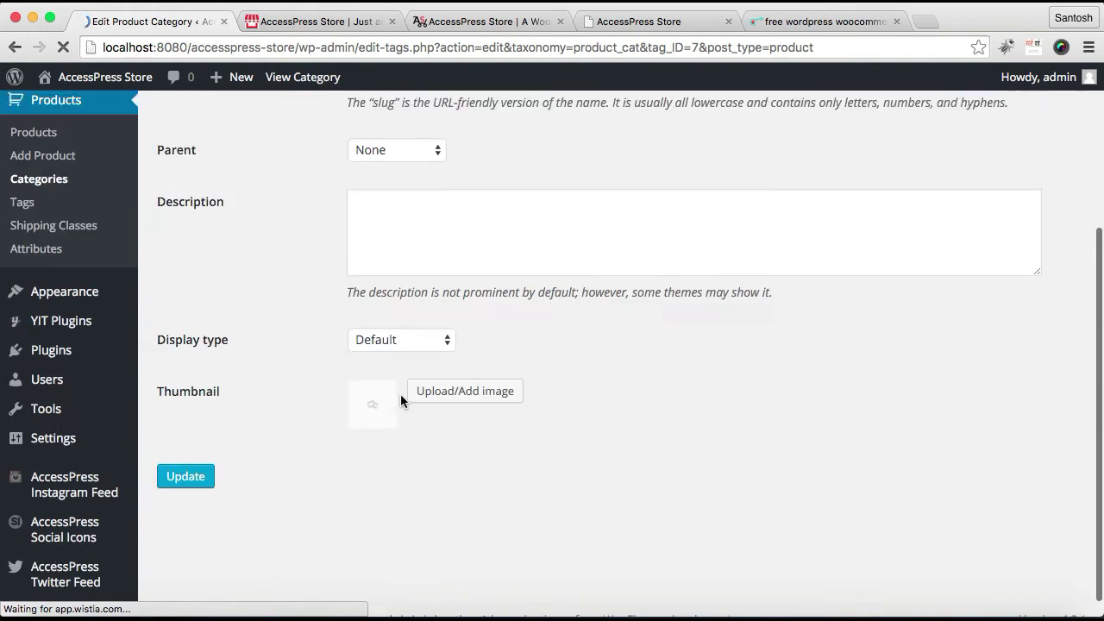
pyautogui.click(478, 376)
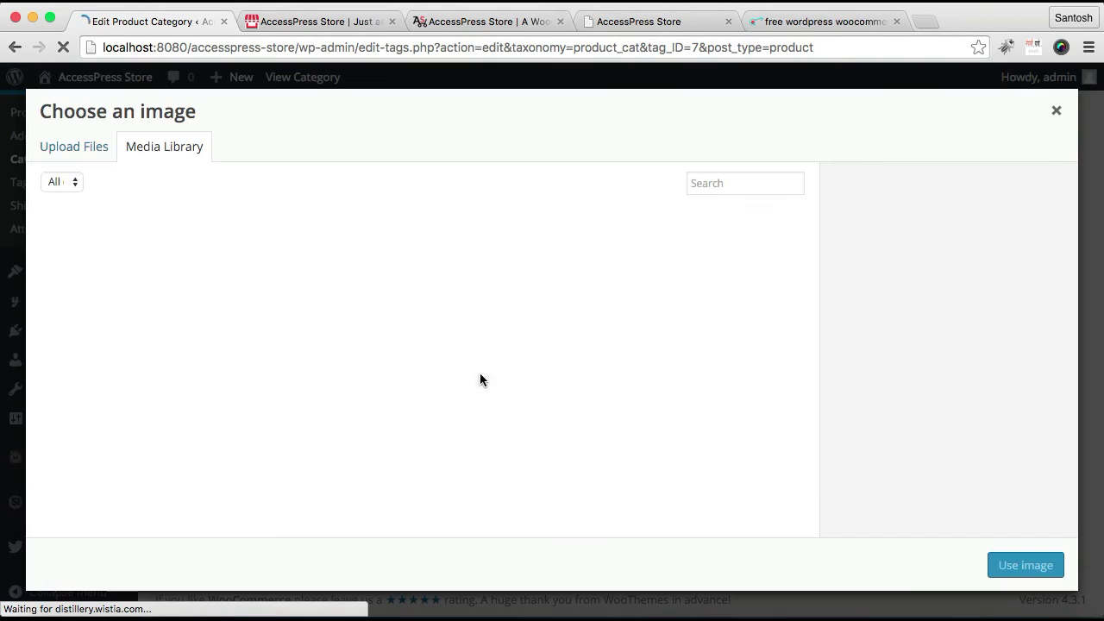
pyautogui.click(206, 268)
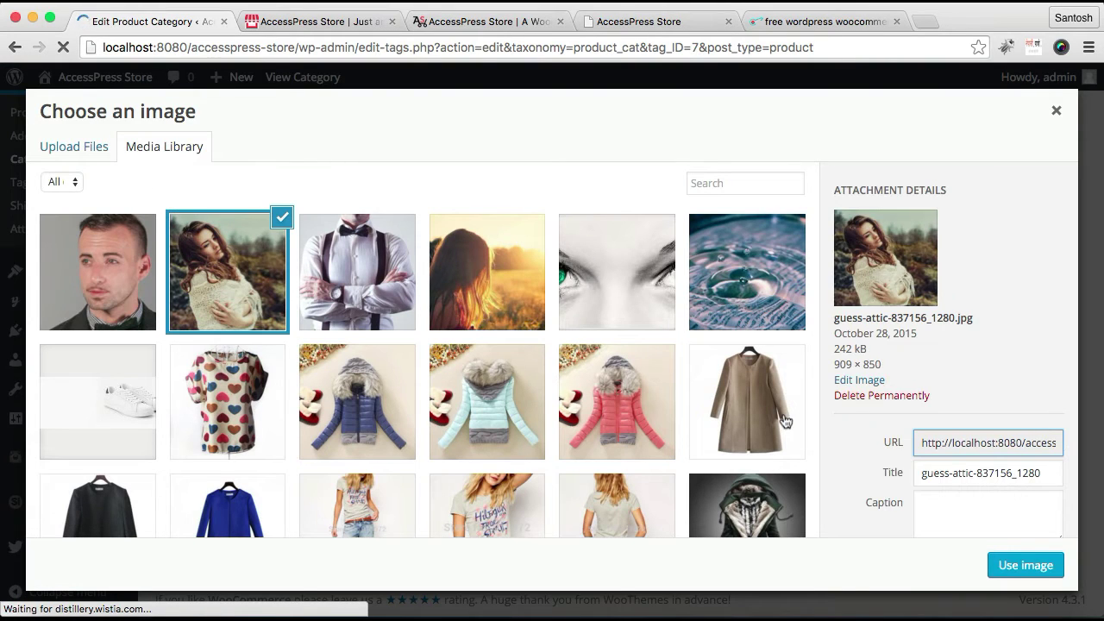
pyautogui.click(1012, 566)
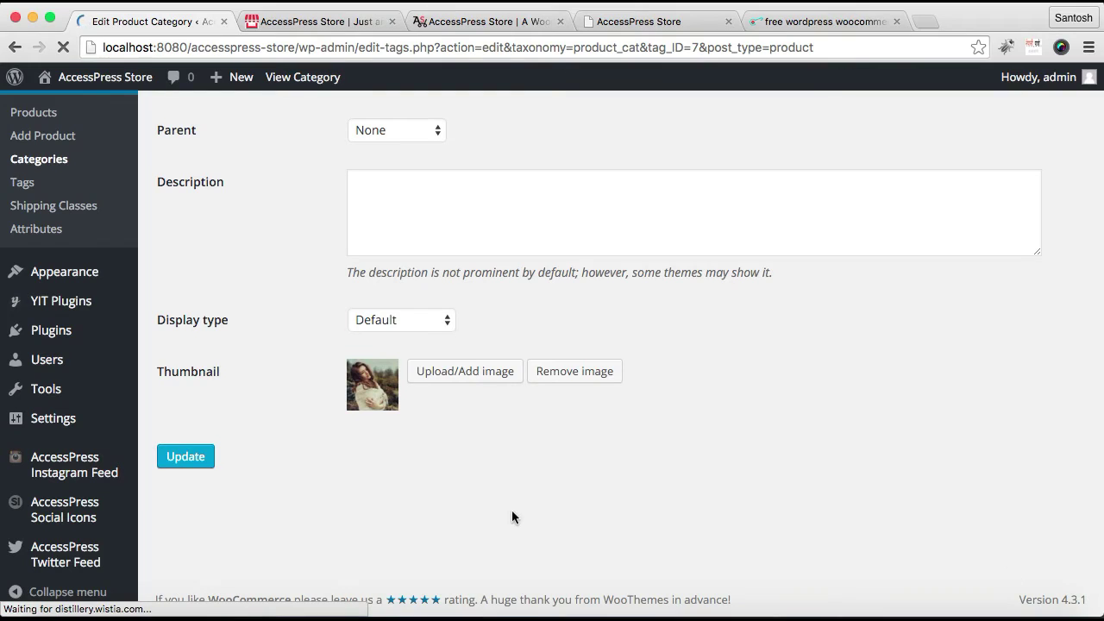
pyautogui.click(177, 457)
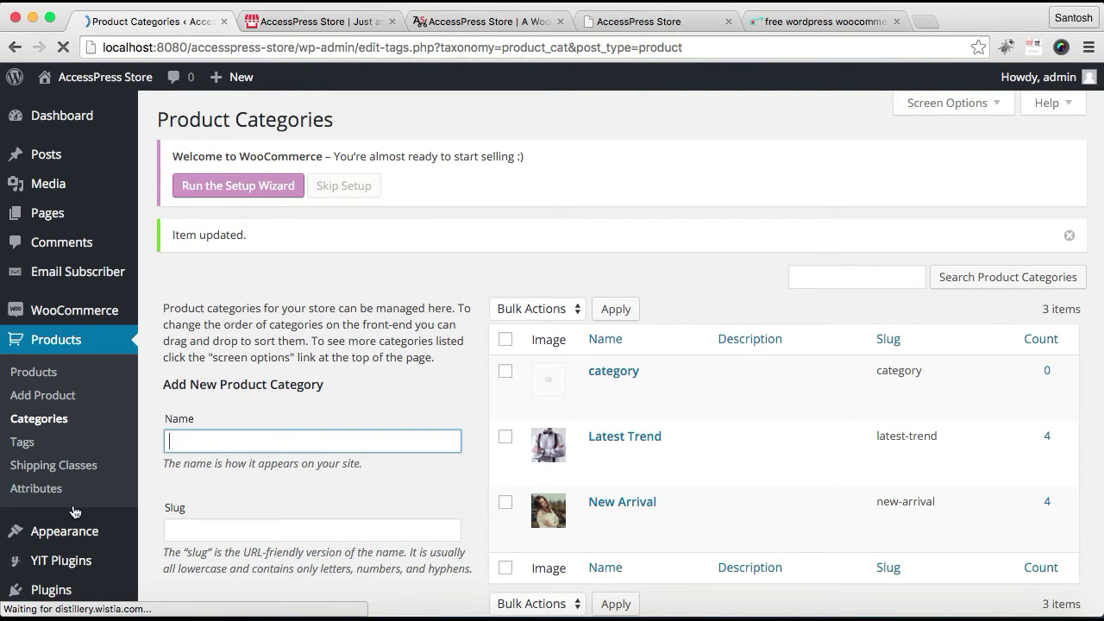
# Open the Widgets admin page in a new browser tab and switch to it.
pyautogui.scroll(-5, 75, 513)
pyautogui.moveTo(69, 352)
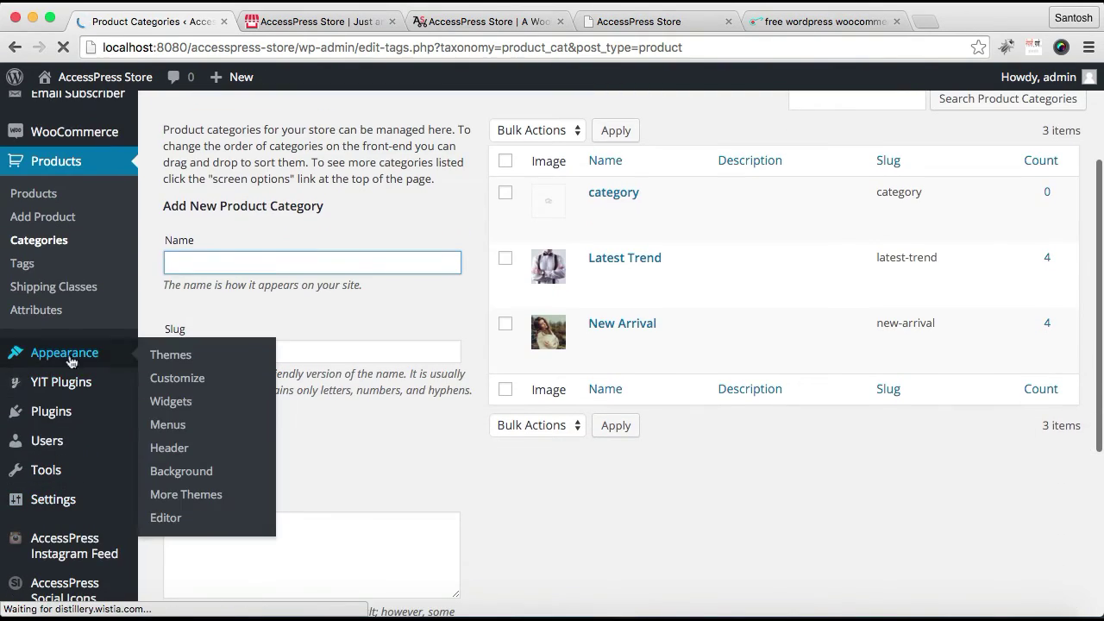
pyautogui.rightClick(171, 399)
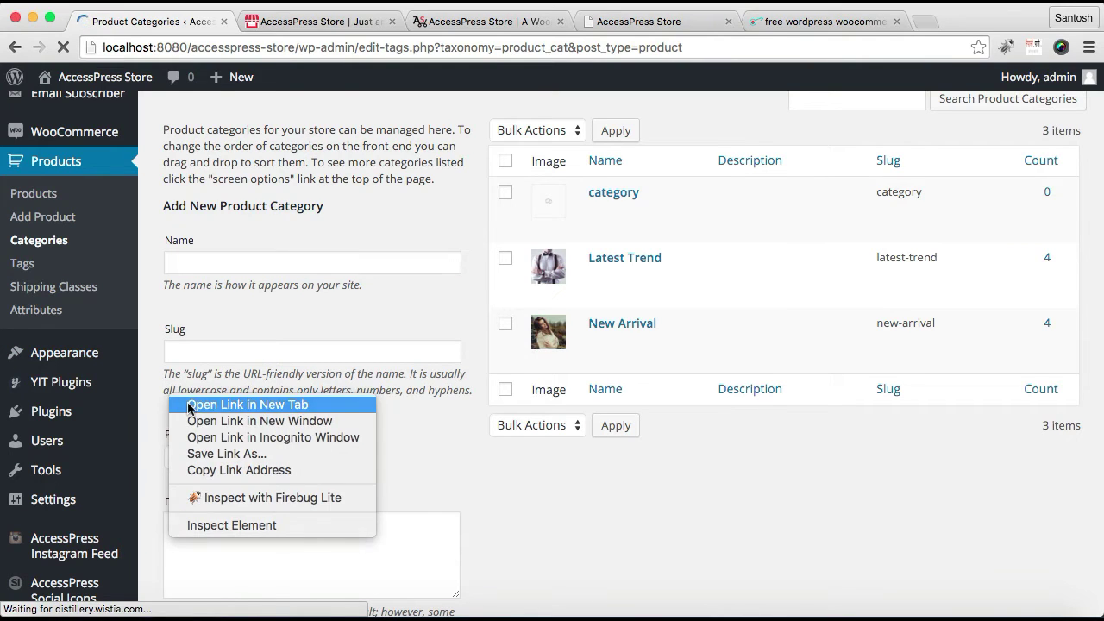
pyautogui.click(189, 404)
pyautogui.click(285, 24)
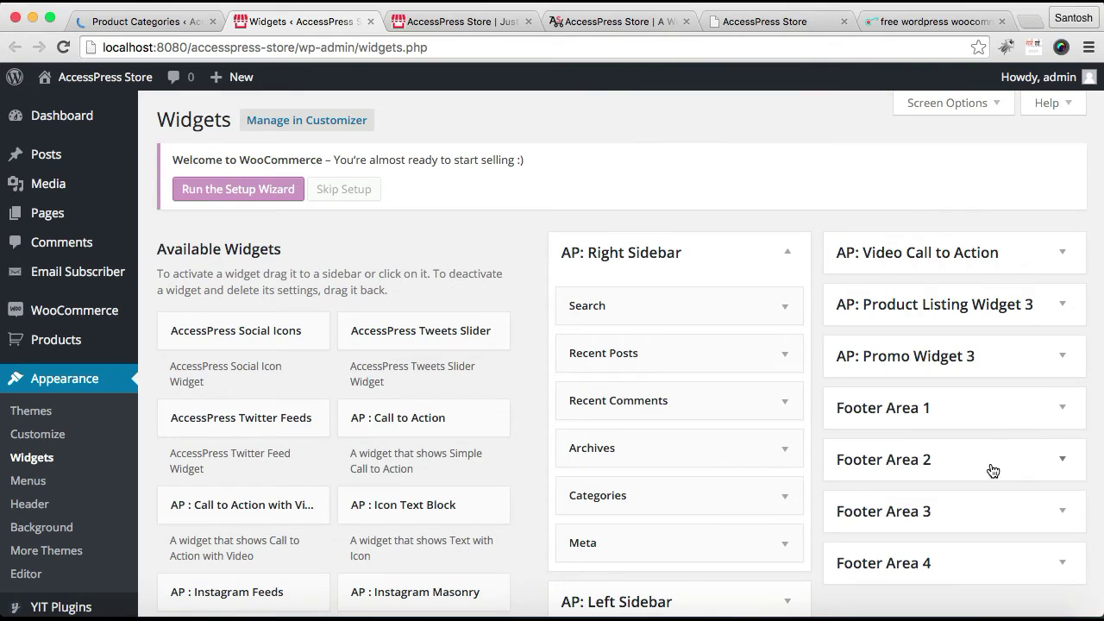
pyautogui.scroll(-3, 993, 471)
pyautogui.scroll(3, 993, 470)
pyautogui.scroll(-1, 993, 471)
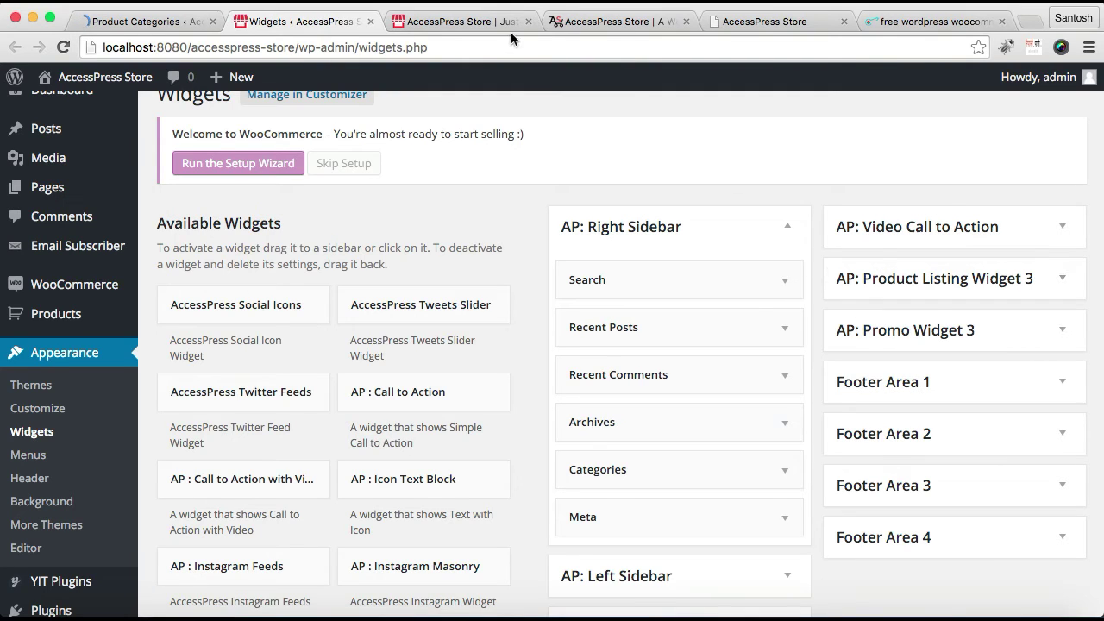
# Reload the local store homepage and check the Latest Trend category section with its thumbnail and products.
pyautogui.click(480, 20)
pyautogui.click(479, 48)
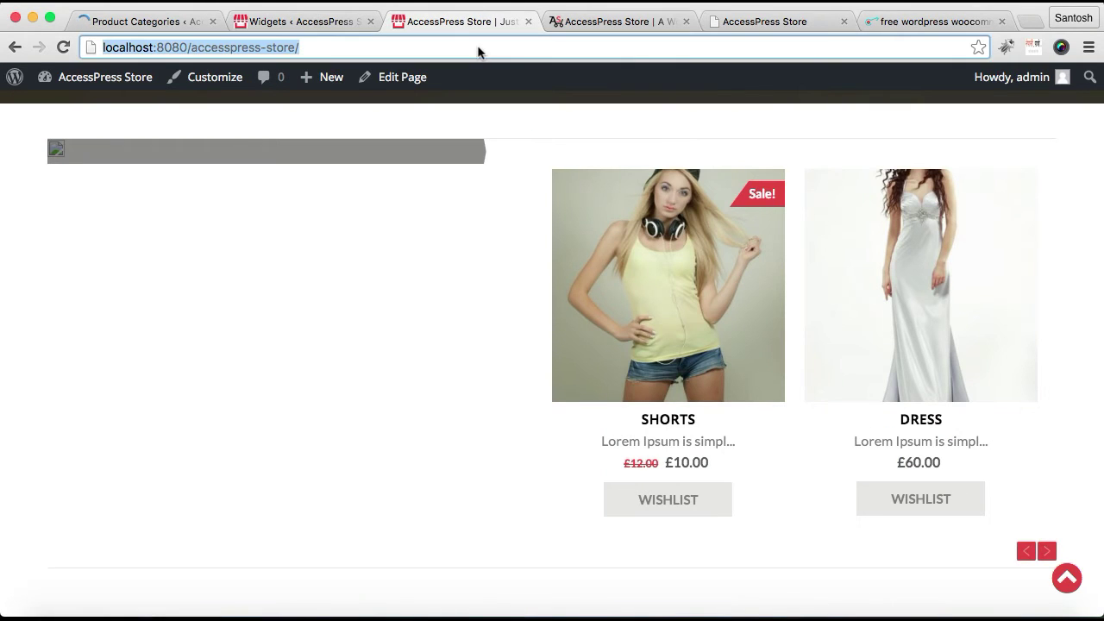
pyautogui.press('Return')
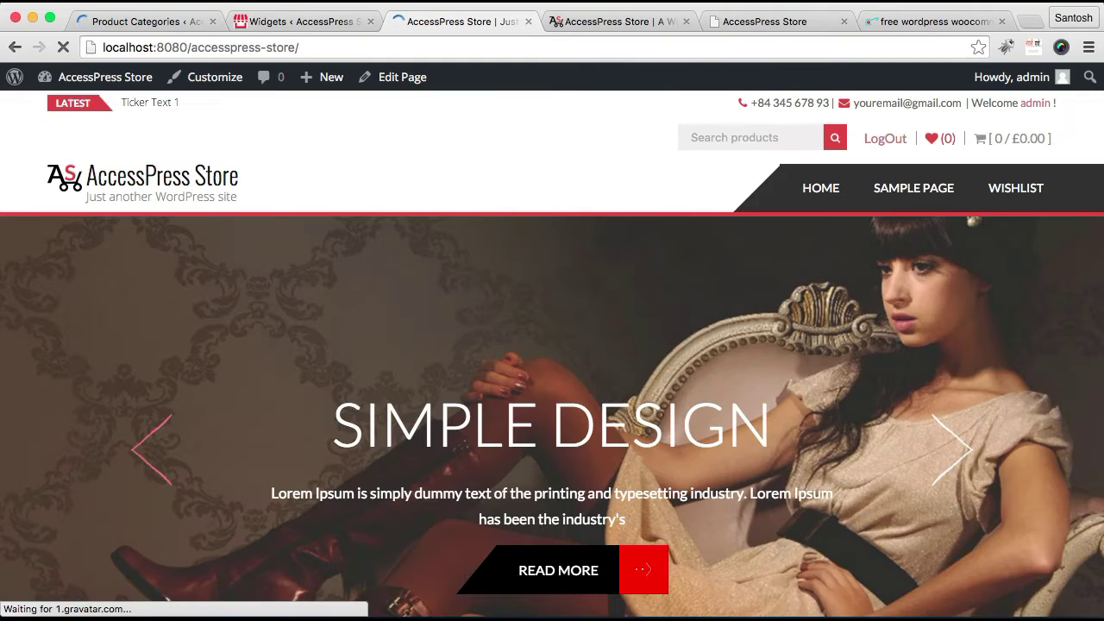
pyautogui.scroll(-20, 670, 348)
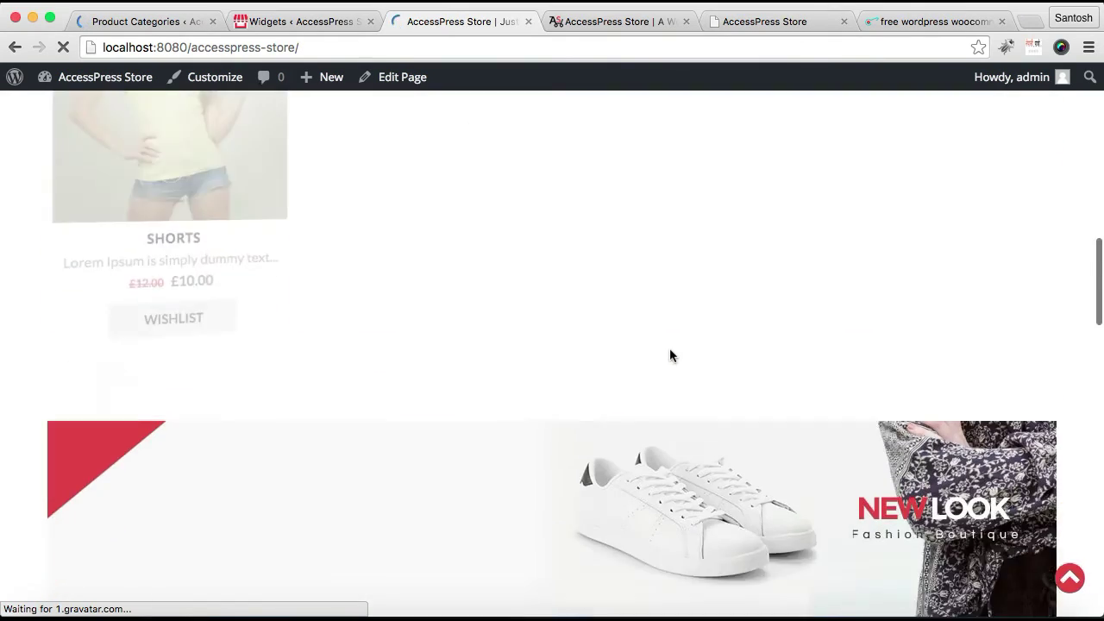
pyautogui.scroll(-10, 672, 357)
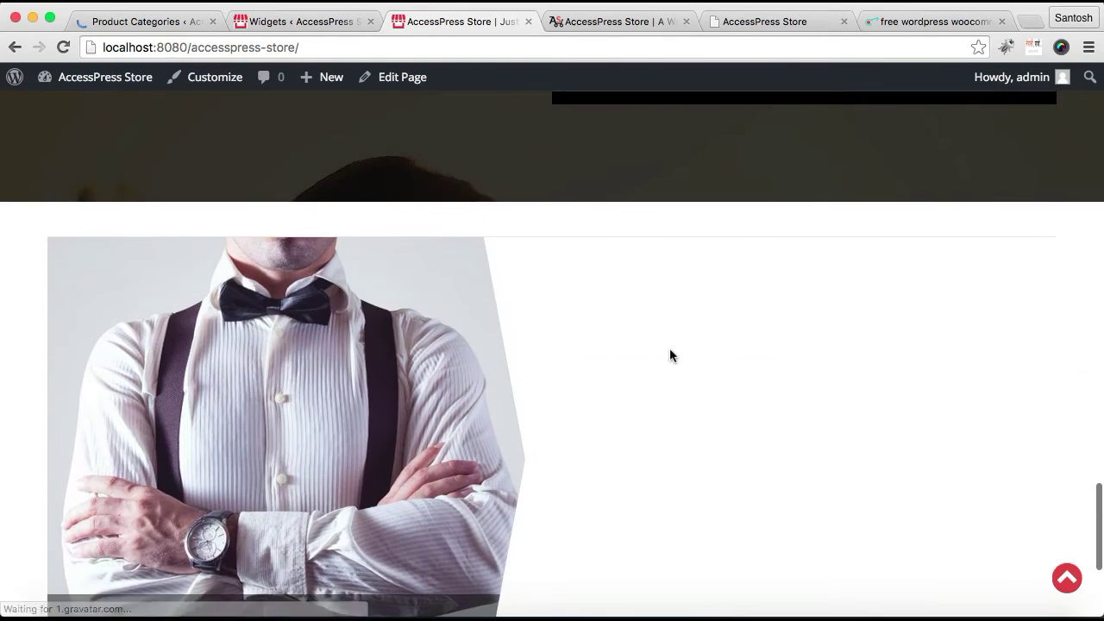
pyautogui.scroll(1, 670, 363)
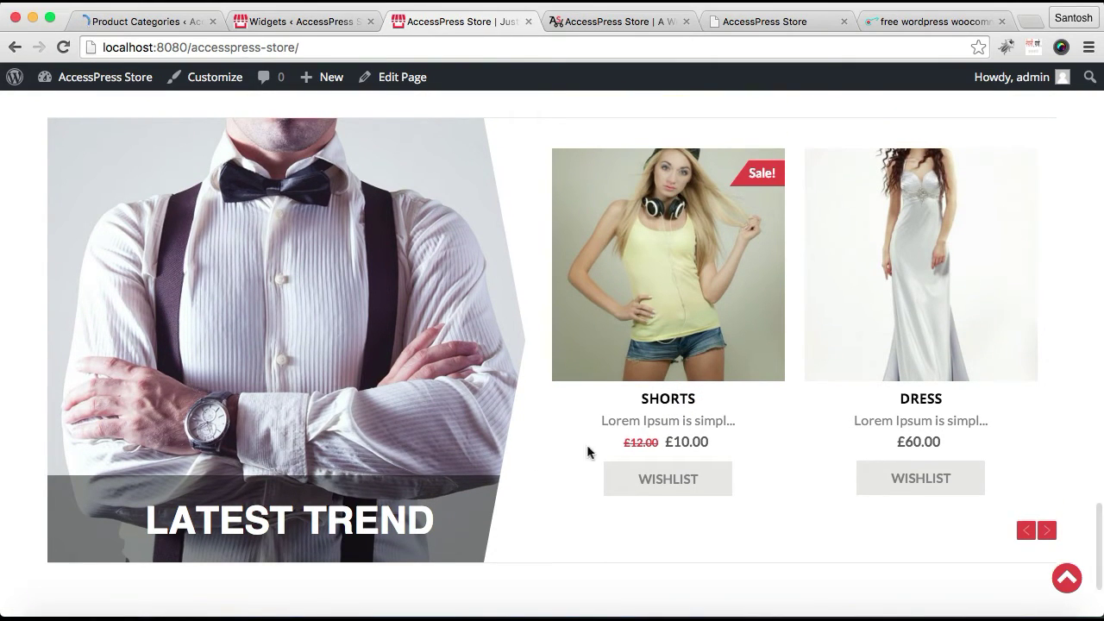
pyautogui.moveTo(972, 280)
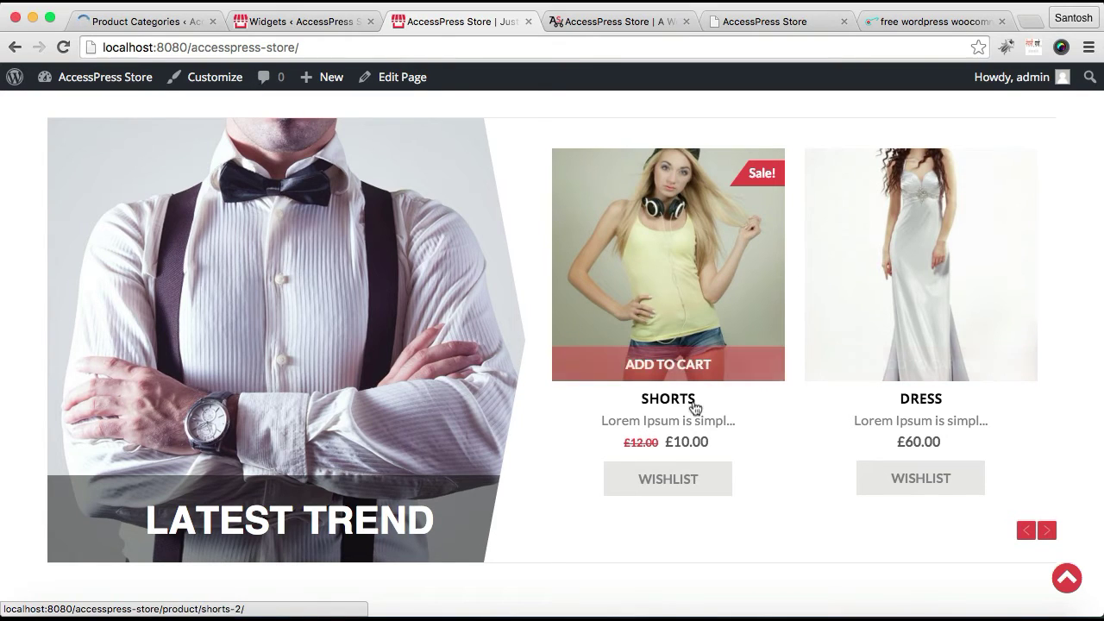
pyautogui.scroll(-3, 837, 468)
pyautogui.scroll(3, 826, 474)
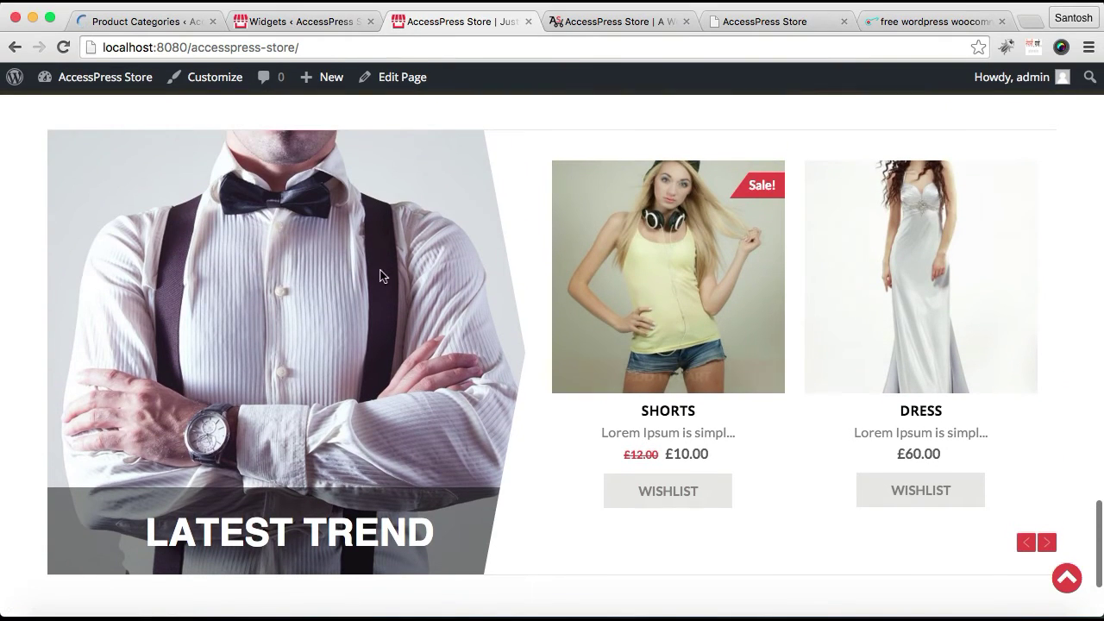
# In the Widgets admin page, title the AP : Promo FullWidth Widget under AP: Product Listing Widget 3 "Designed Simply".
pyautogui.click(286, 23)
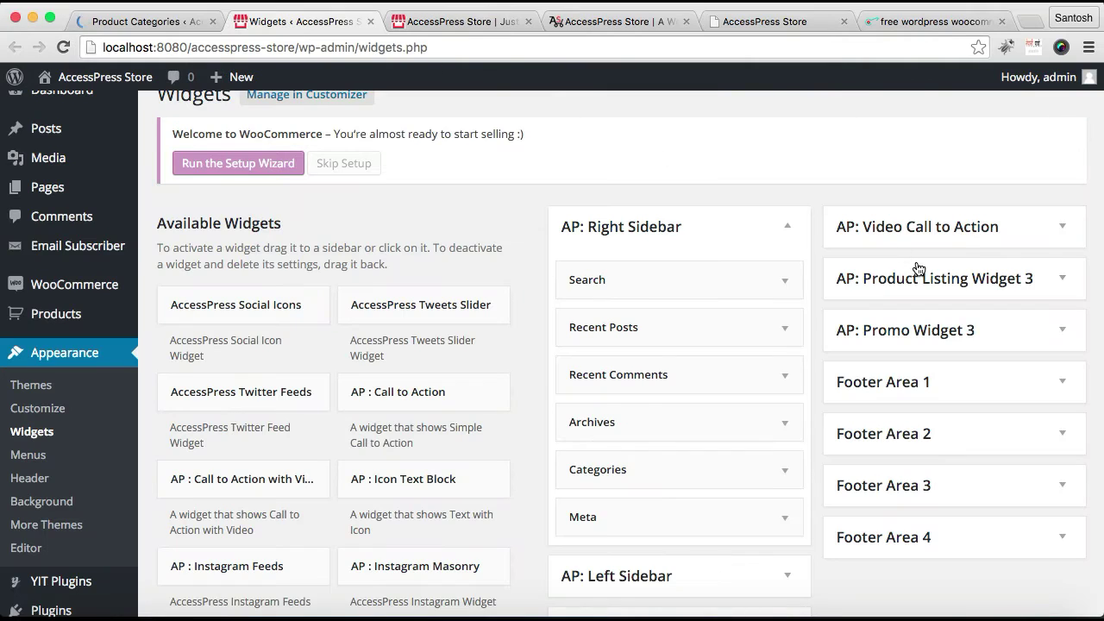
pyautogui.click(1064, 279)
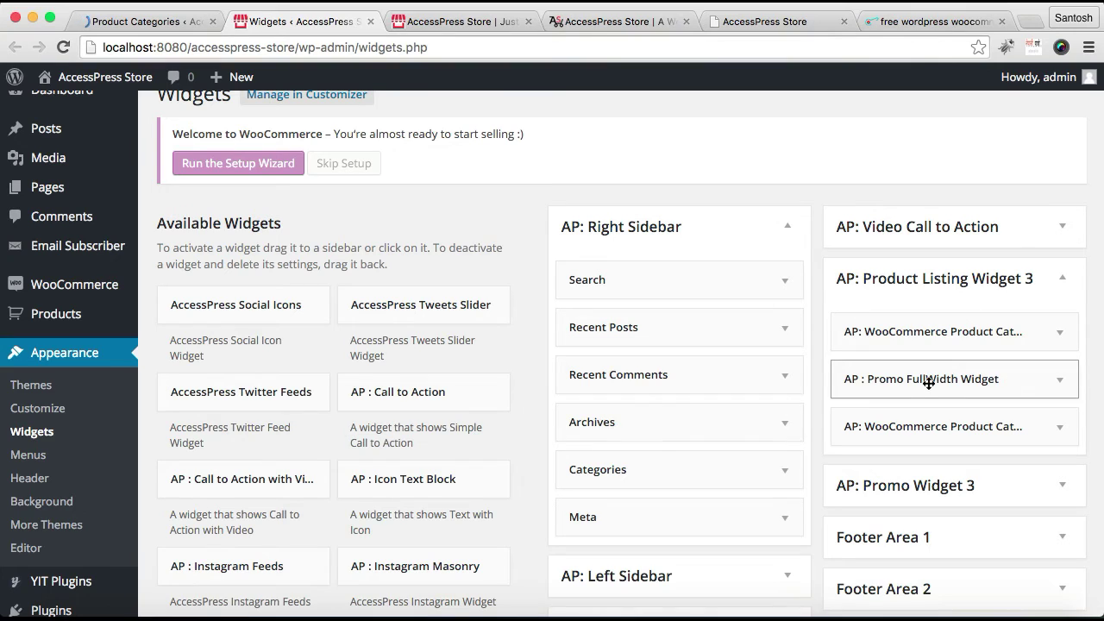
pyautogui.click(1048, 382)
pyautogui.scroll(-3, 992, 411)
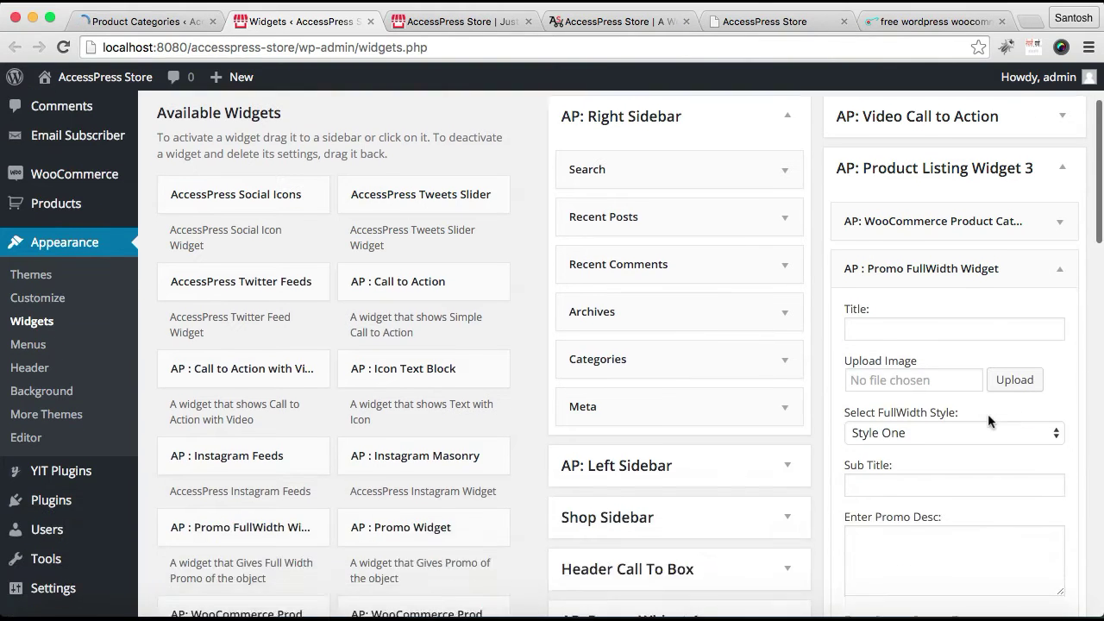
pyautogui.click(898, 348)
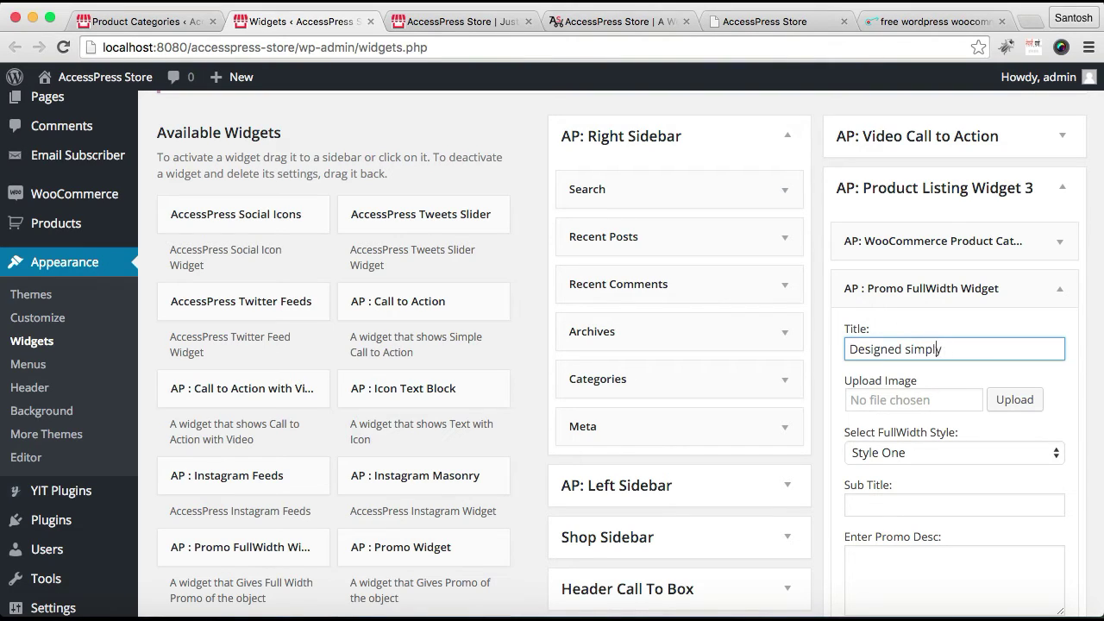
pyautogui.press('BackSpace')
pyautogui.write('S')
# Give the promo widget the media library image accesspress-store.png and set its full-width style to Style Two.
pyautogui.click(1015, 400)
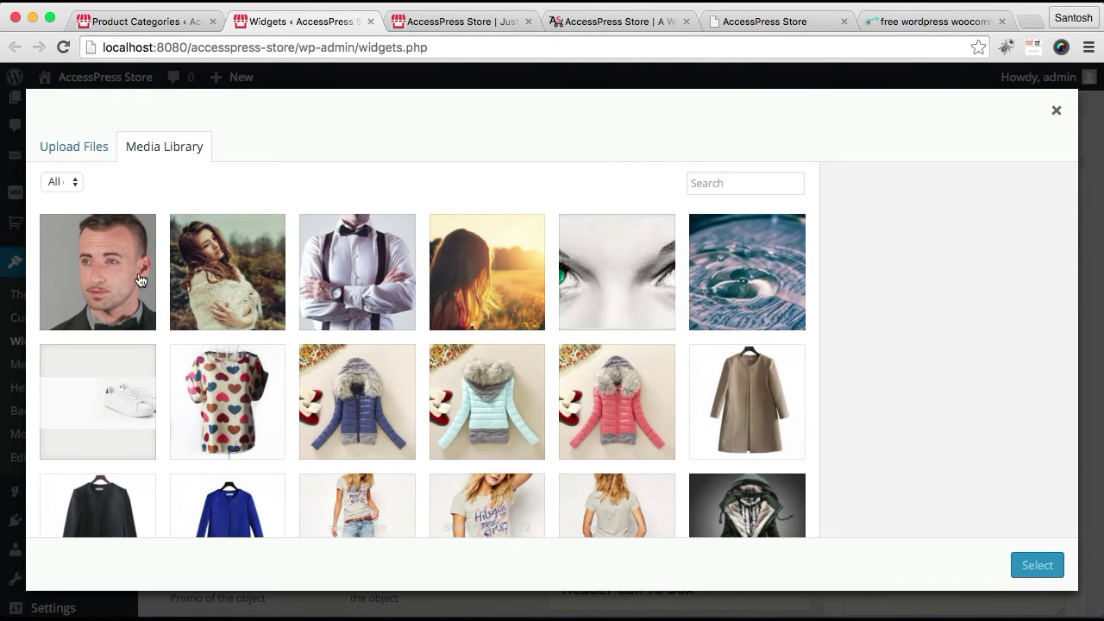
pyautogui.click(123, 271)
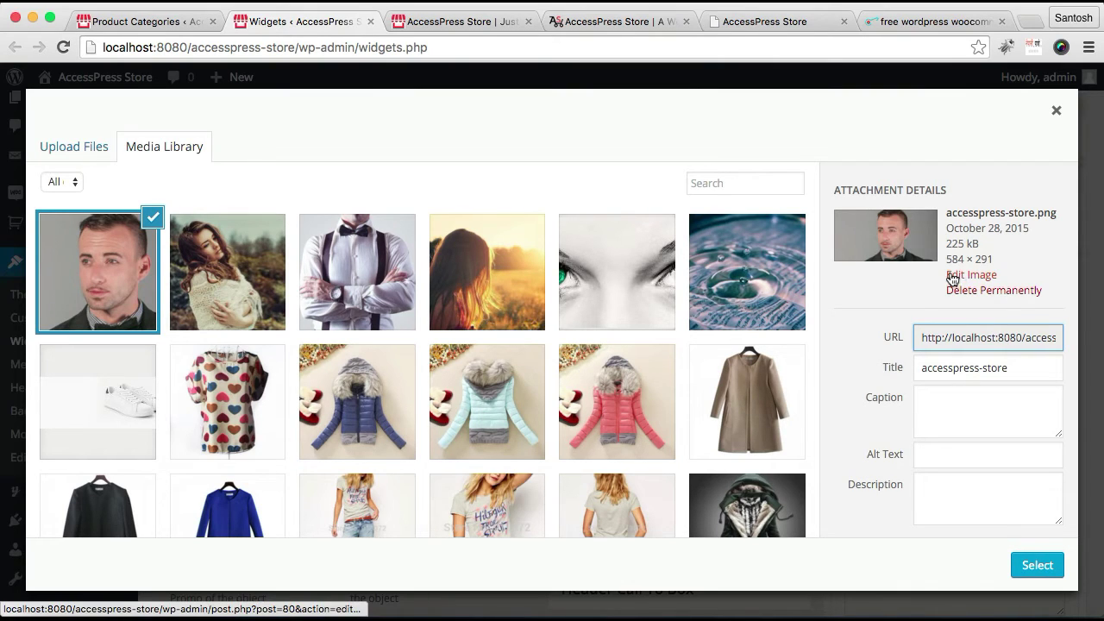
pyautogui.click(1037, 566)
pyautogui.scroll(-5, 957, 519)
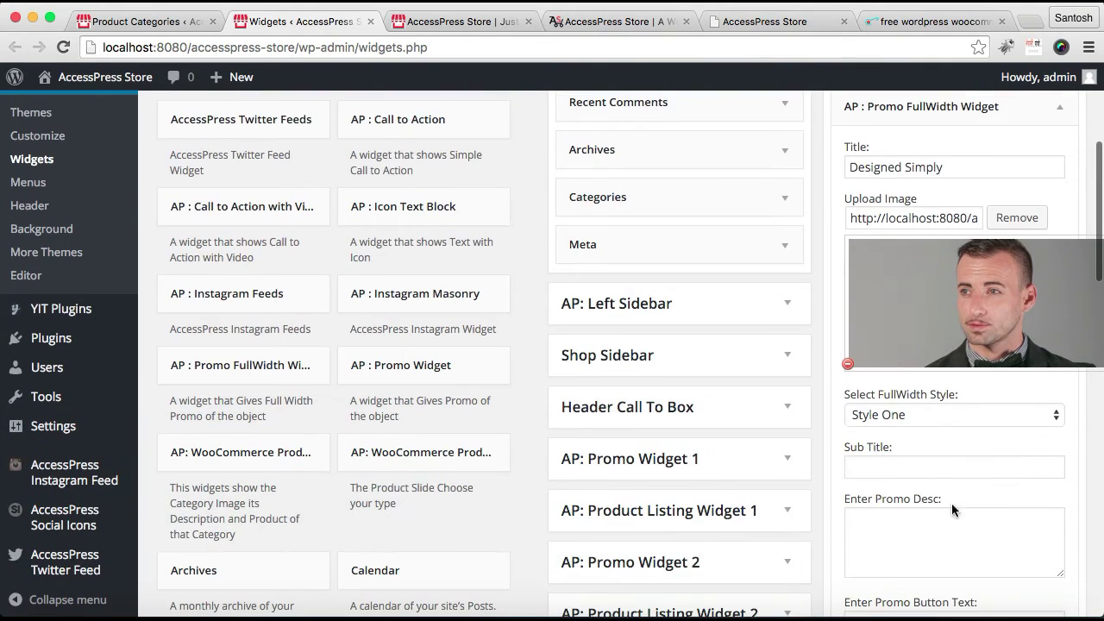
pyautogui.scroll(-1, 986, 425)
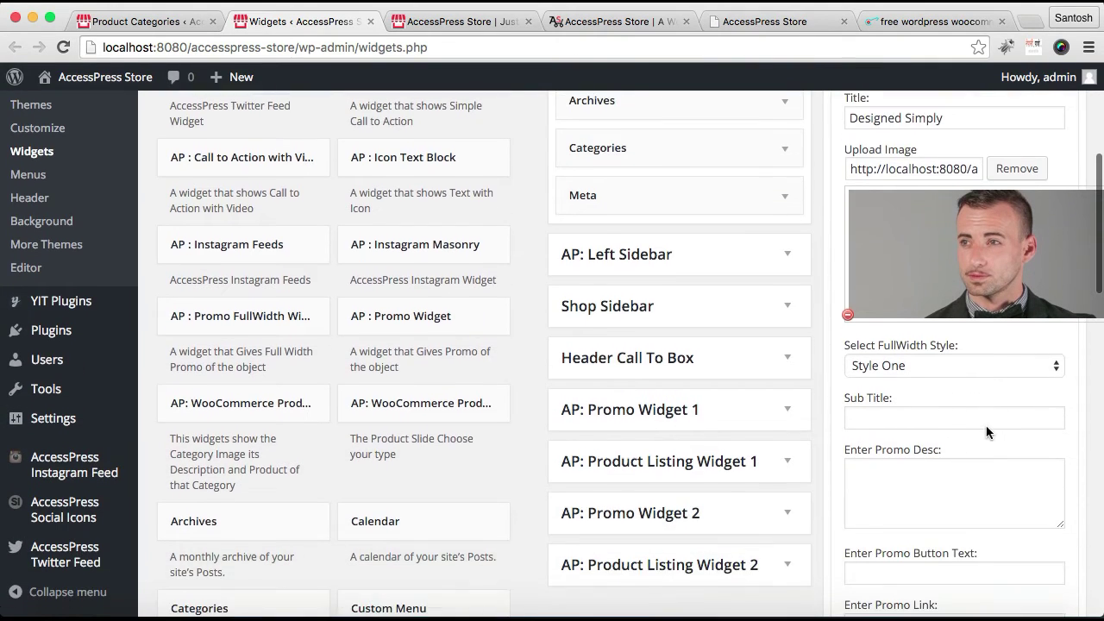
pyautogui.click(1028, 371)
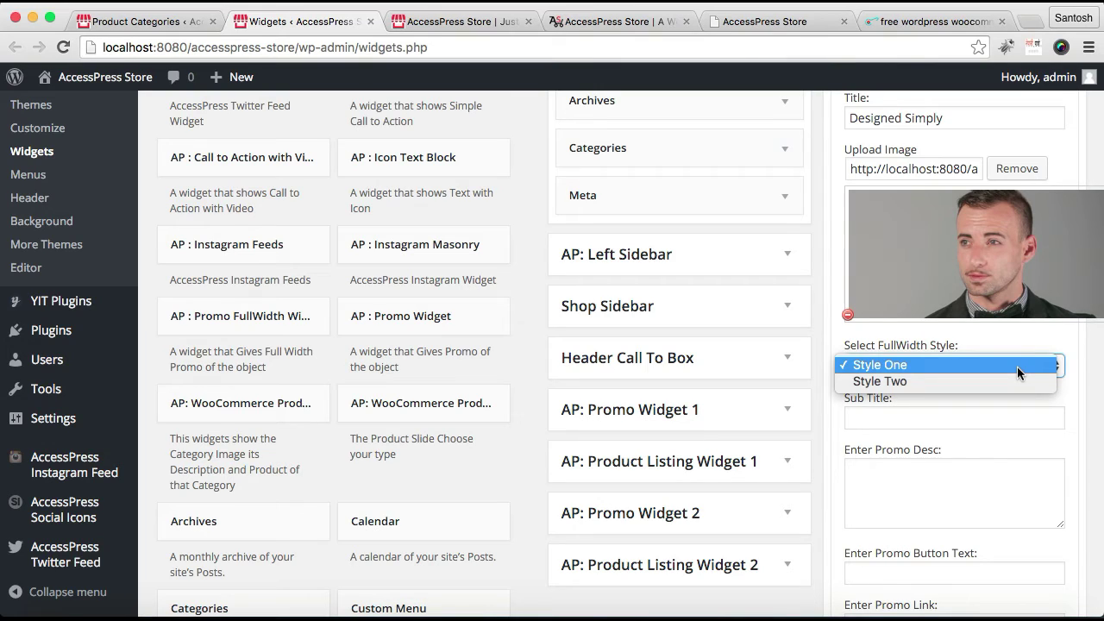
pyautogui.click(986, 380)
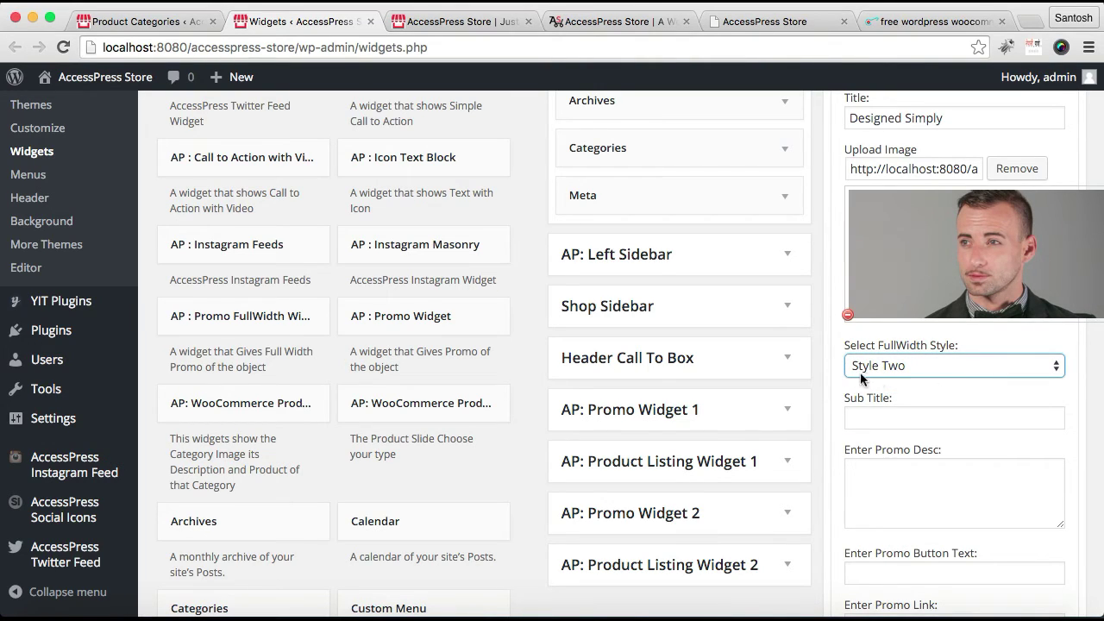
pyautogui.click(923, 420)
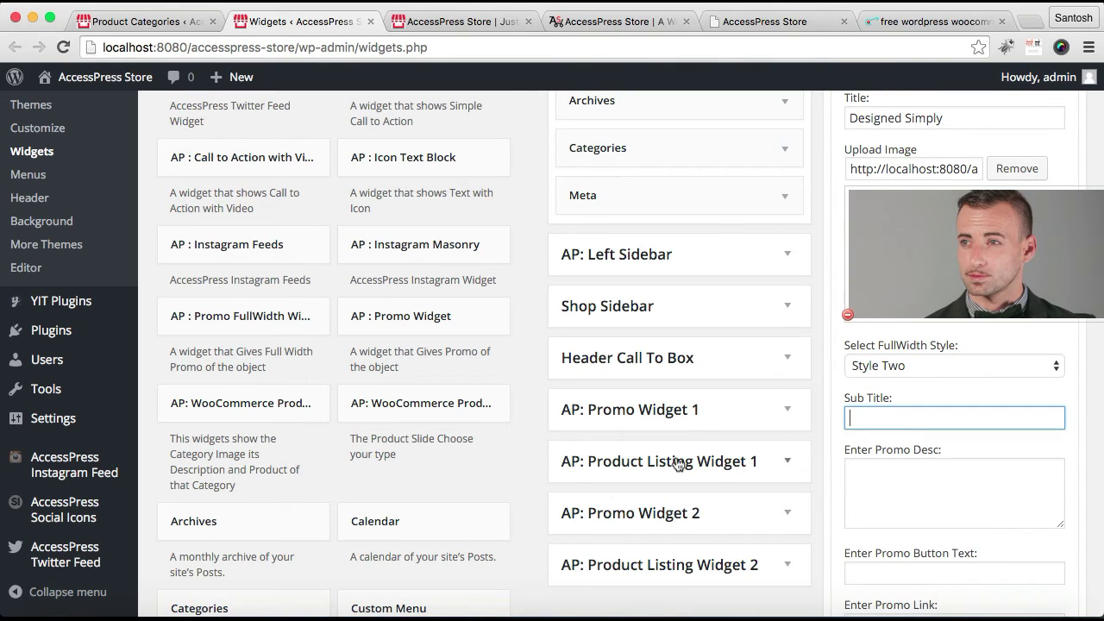
pyautogui.click(226, 614)
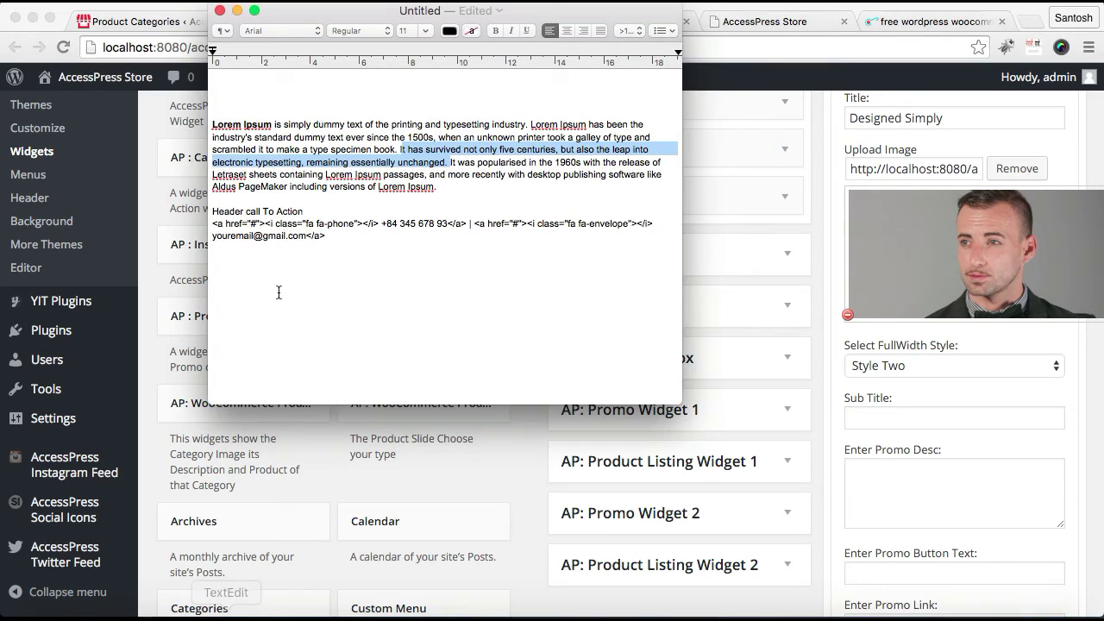
pyautogui.click(369, 297)
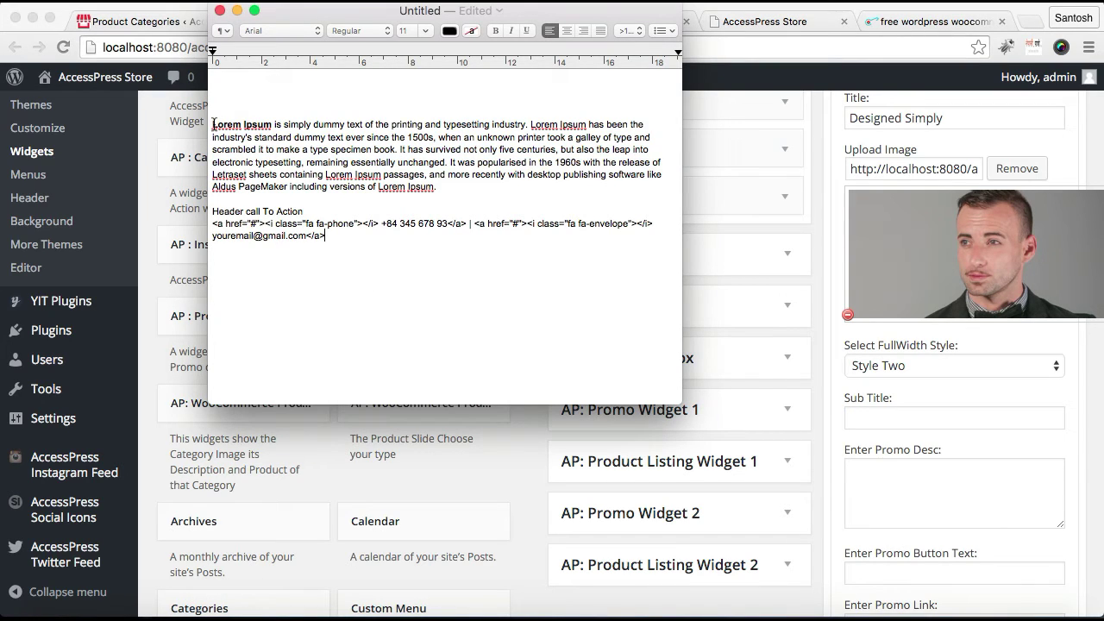
pyautogui.moveTo(214, 125); pyautogui.dragTo(529, 125)
# Fill in the promo widget's sub title "Enterprenuership", description "Description Here" and button text "Click It".
pyautogui.click(948, 418)
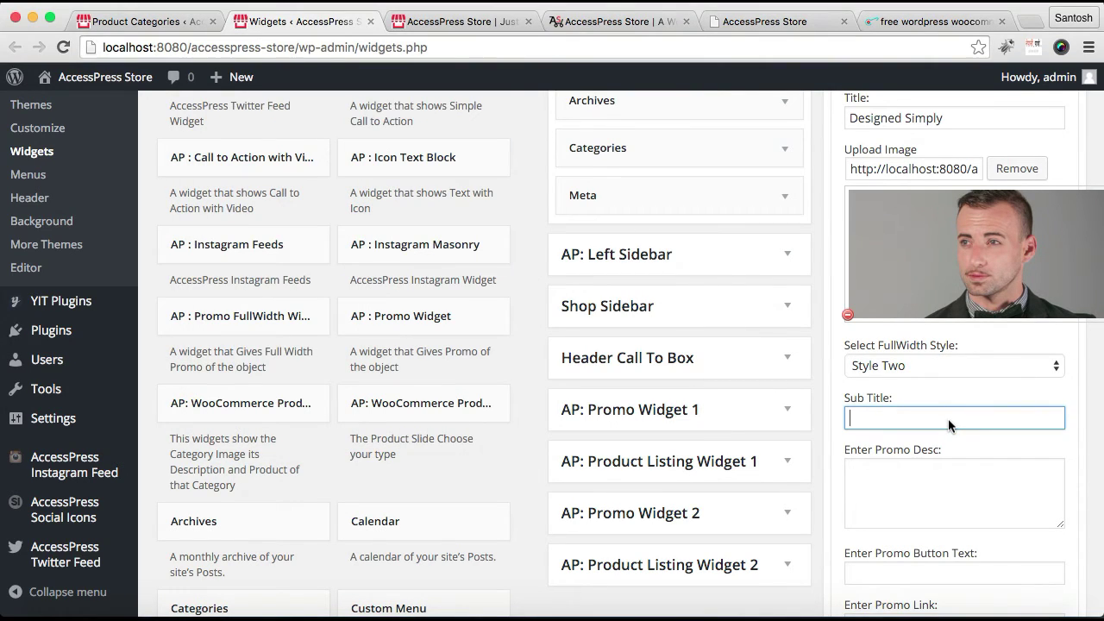
pyautogui.write('Enterprenuership')
pyautogui.click(942, 480)
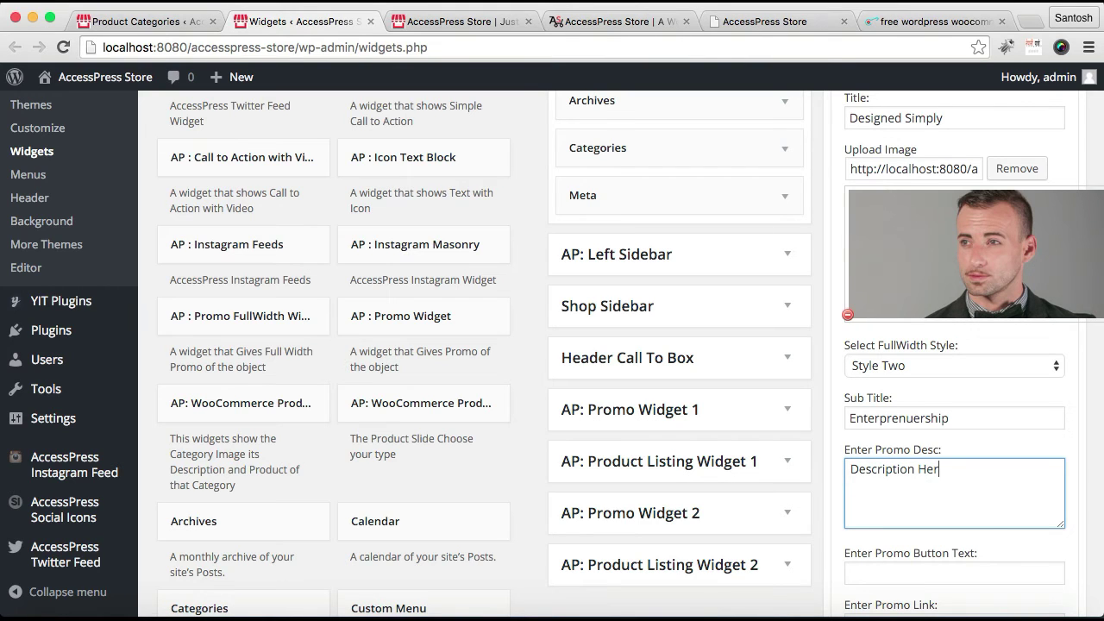
pyautogui.scroll(-3, 952, 489)
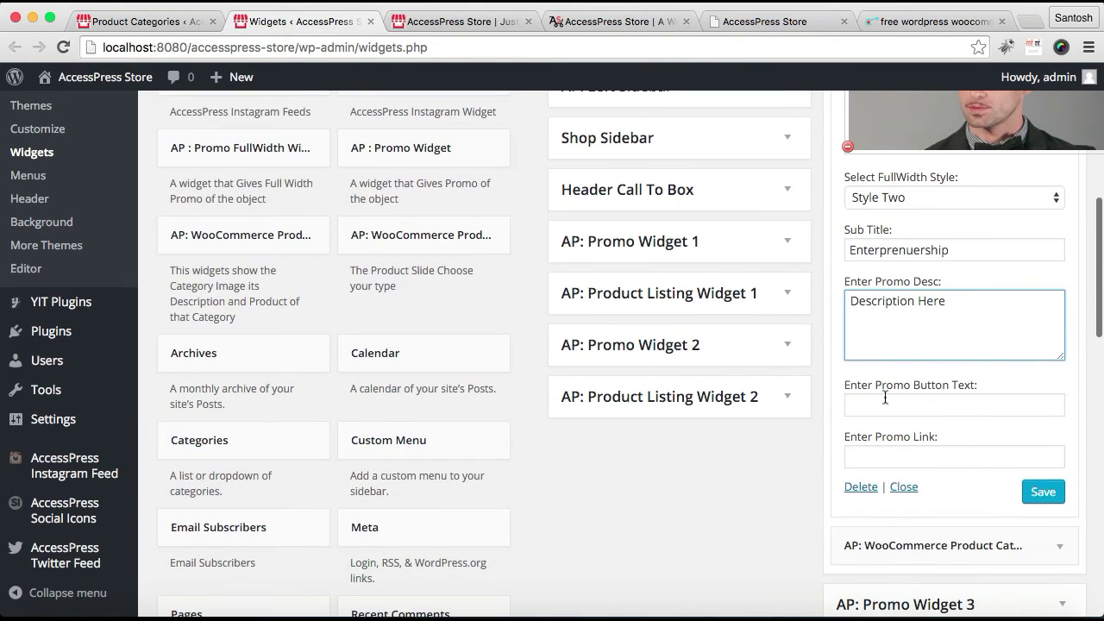
pyautogui.click(922, 401)
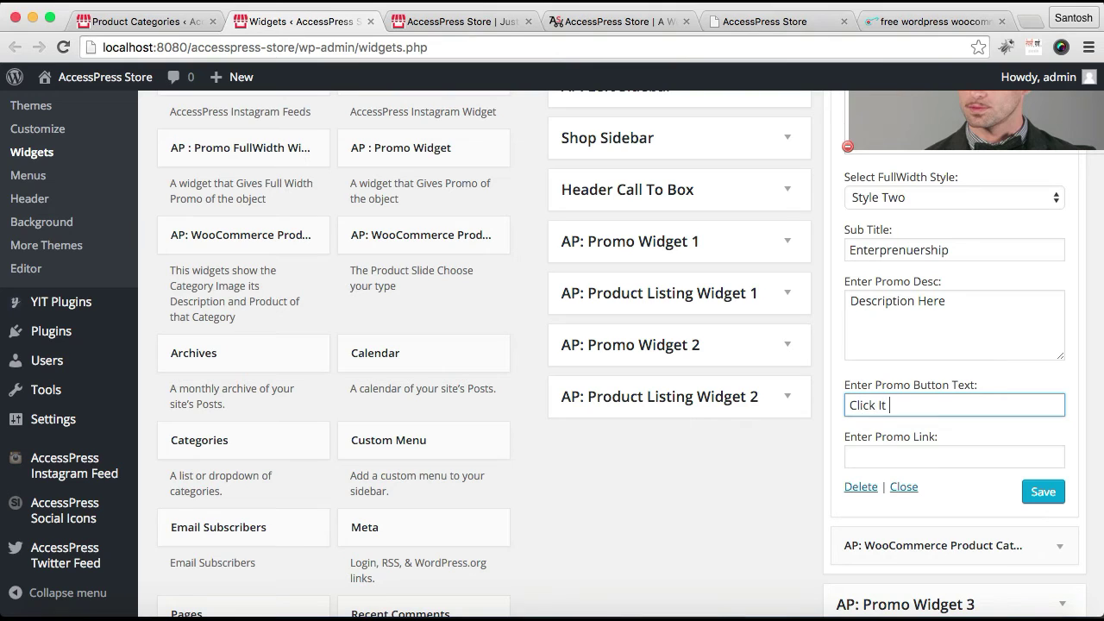
pyautogui.click(922, 459)
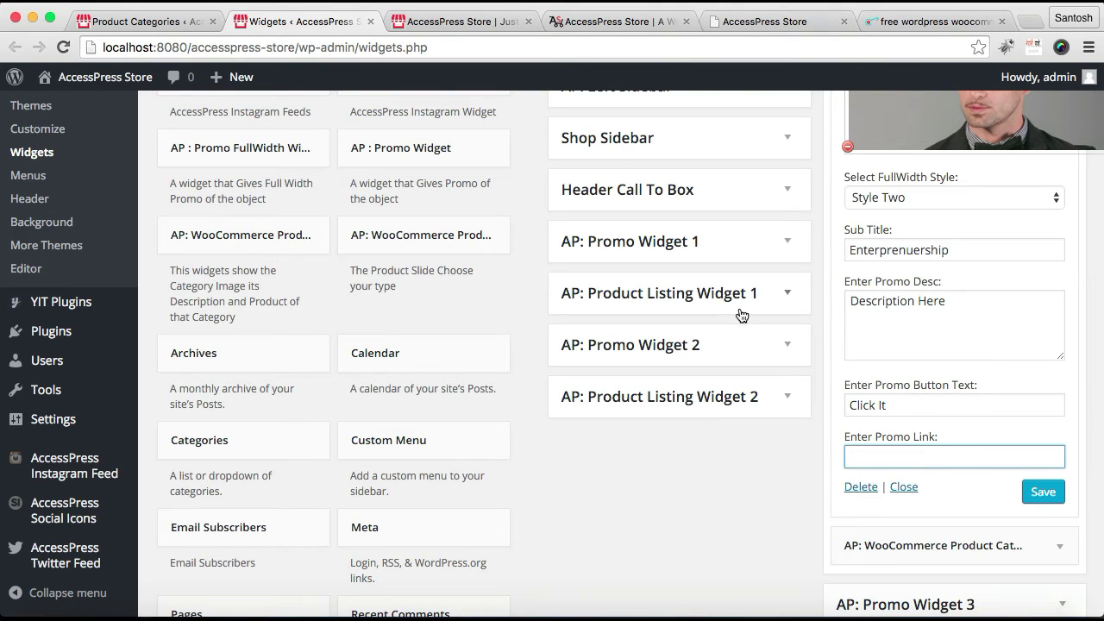
pyautogui.click(642, 30)
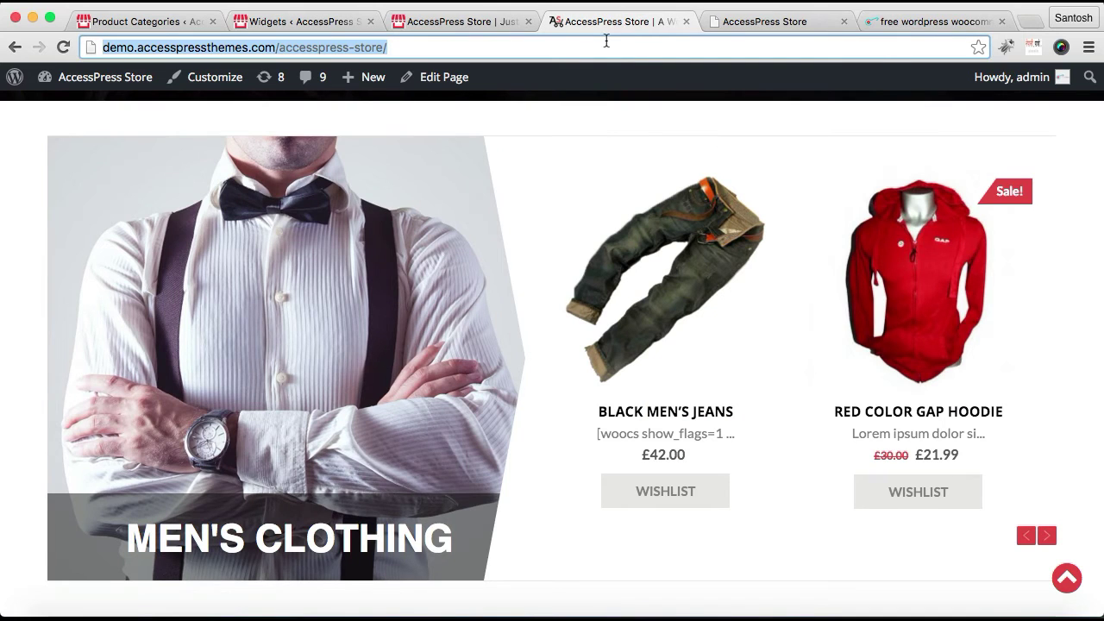
pyautogui.click(328, 24)
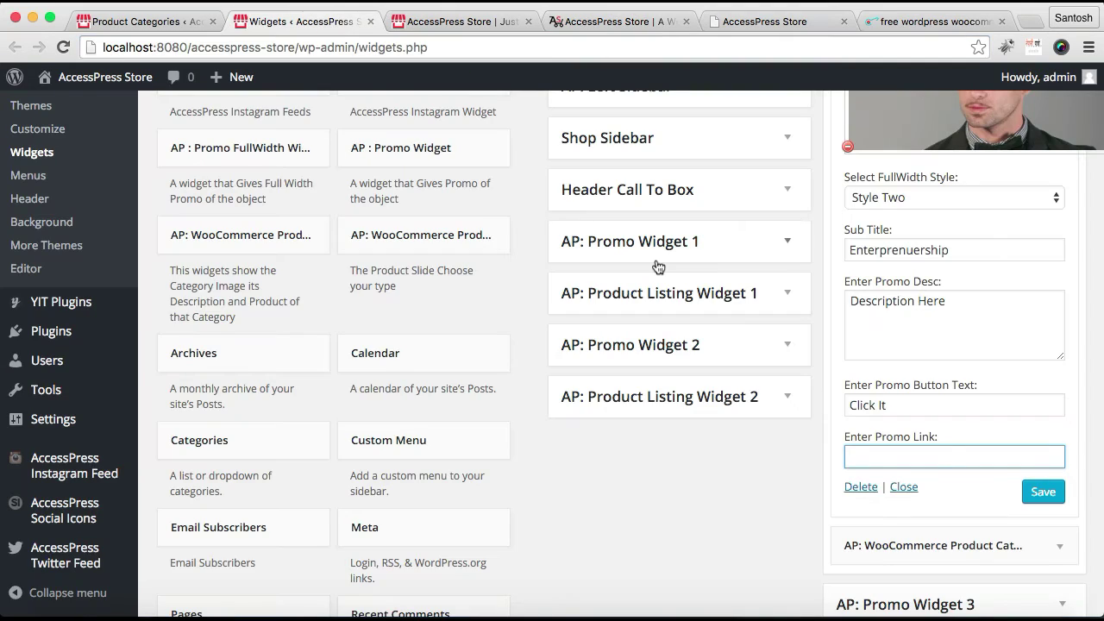
pyautogui.write('http://demo.accesspressthemes.com/accesspress-store/')
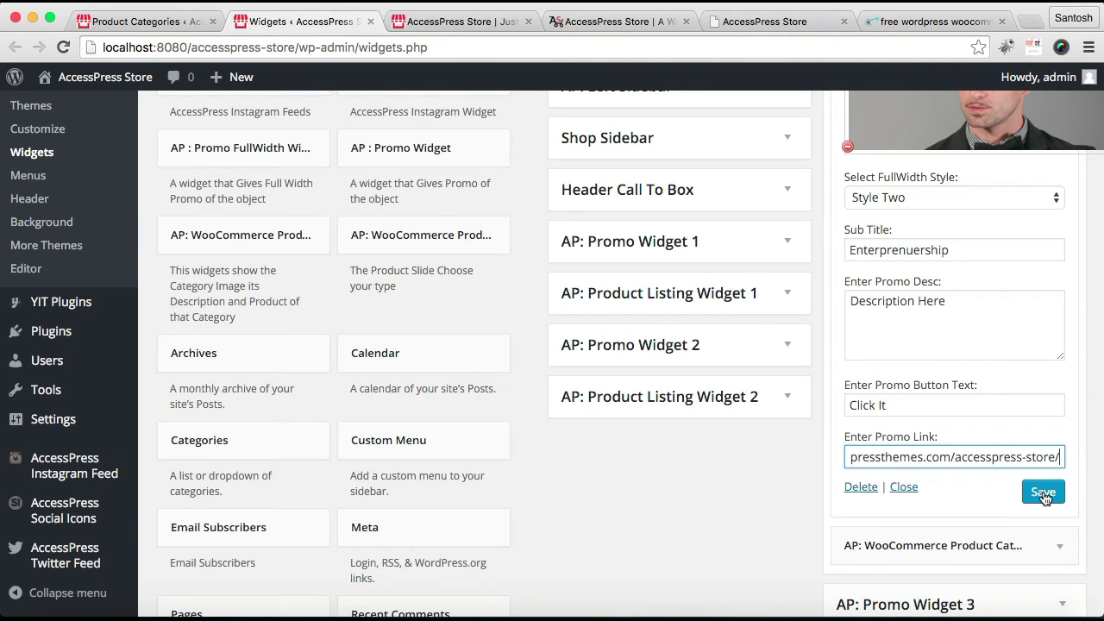
pyautogui.click(1042, 493)
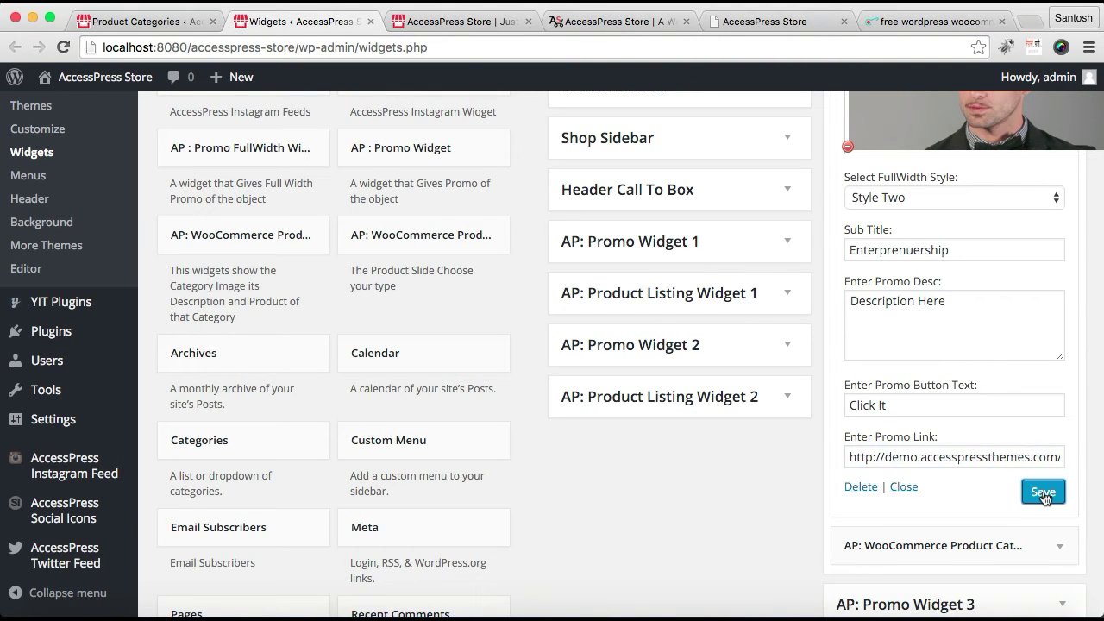
# Reload the local store homepage and examine the full-width promo below the Latest Trend section.
pyautogui.click(417, 23)
pyautogui.click(438, 52)
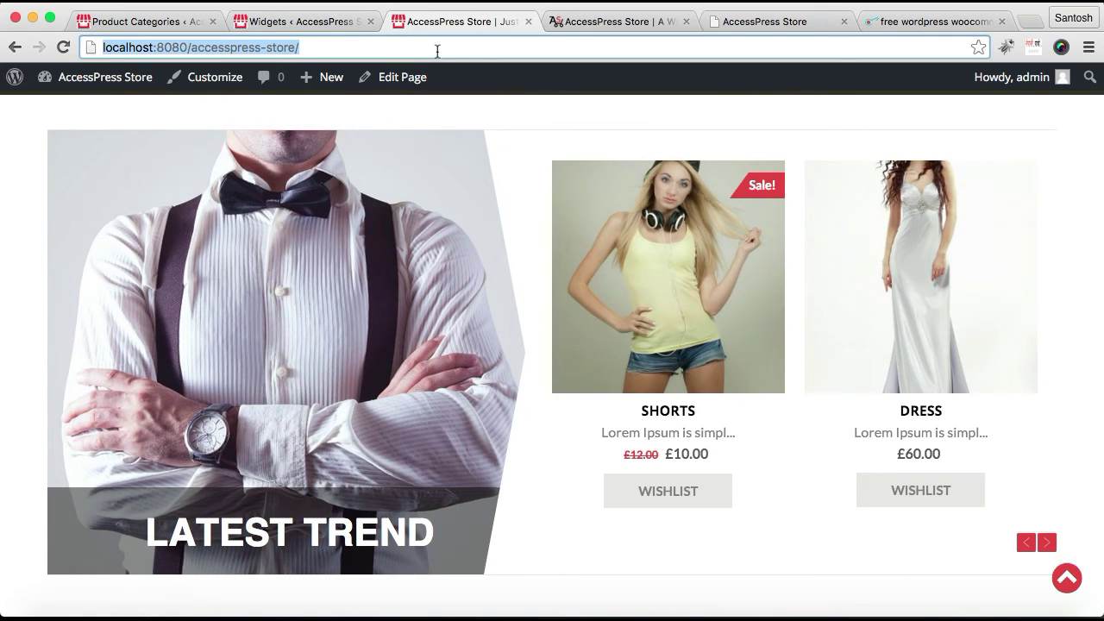
pyautogui.press('Return')
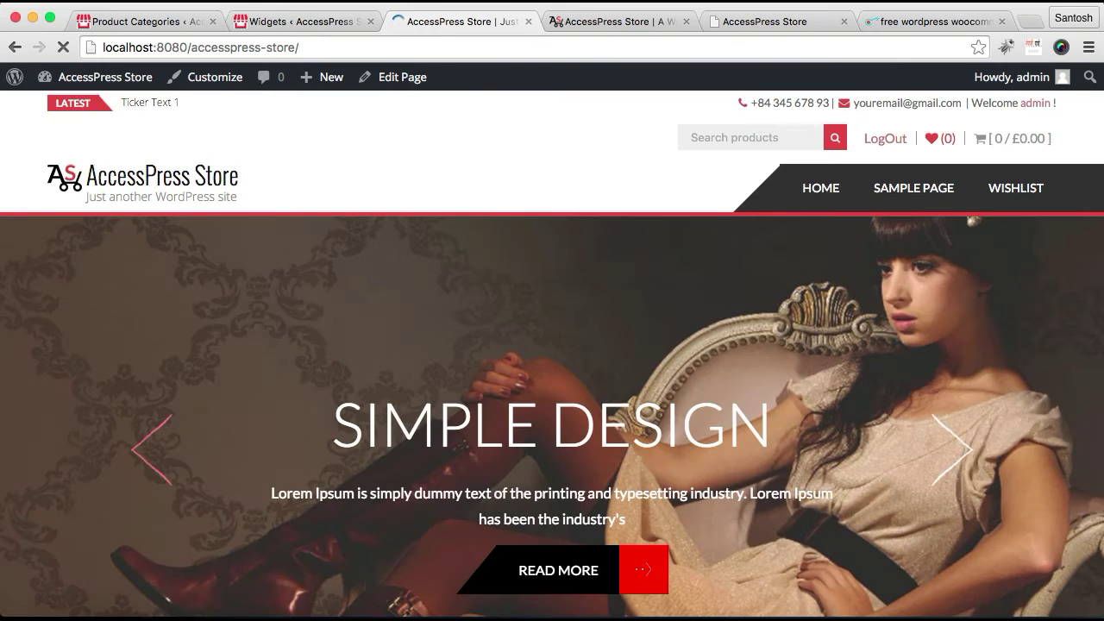
pyautogui.scroll(-15, 363, 184)
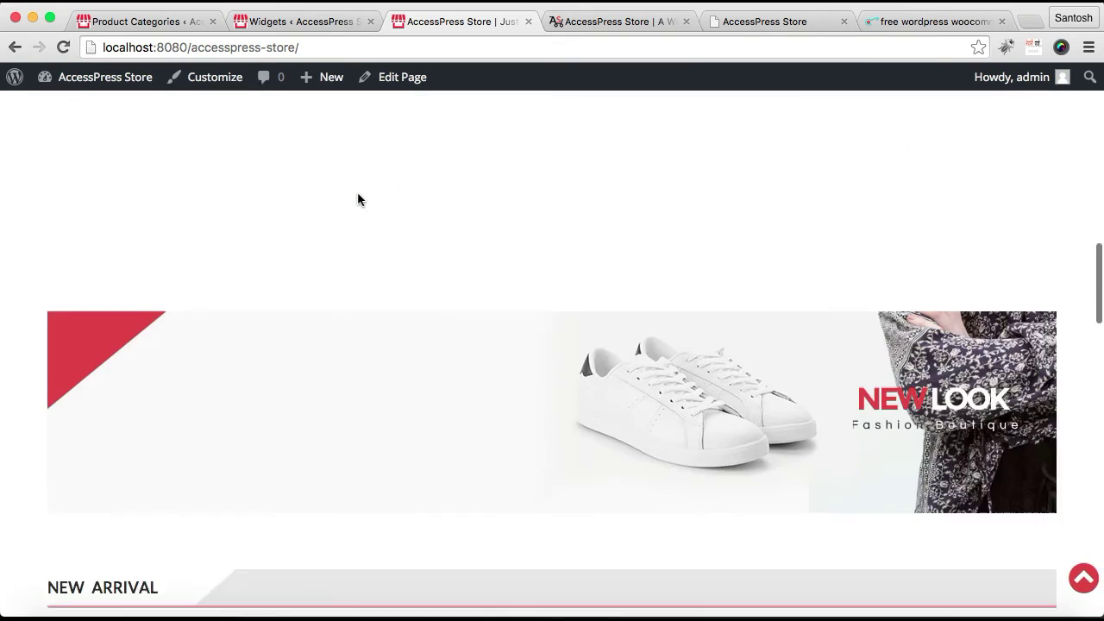
pyautogui.scroll(-12, 358, 197)
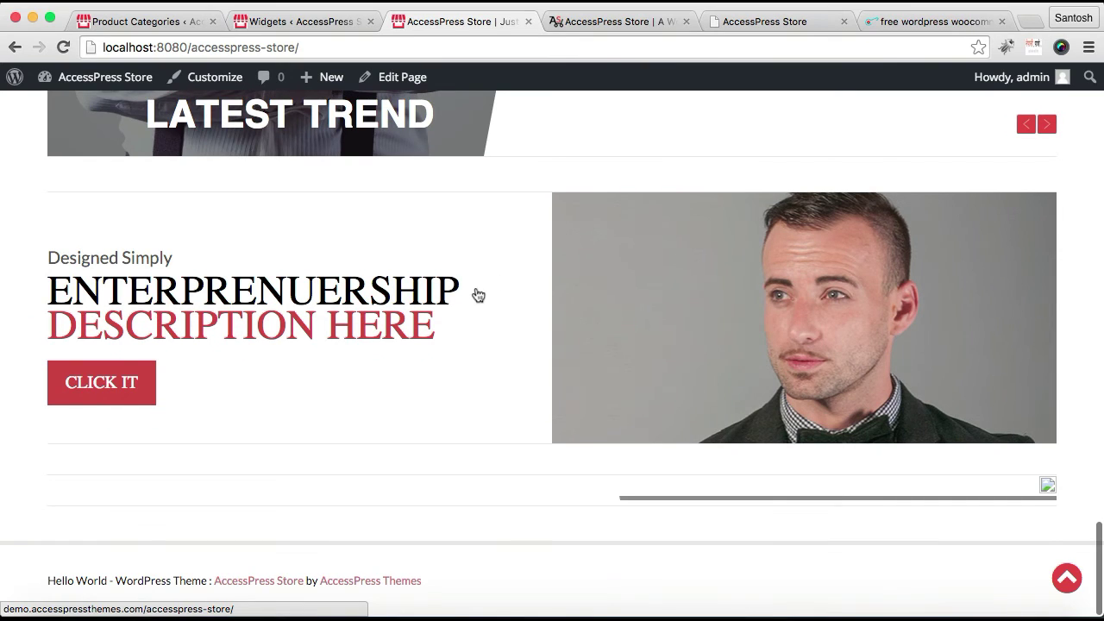
pyautogui.scroll(10, 507, 370)
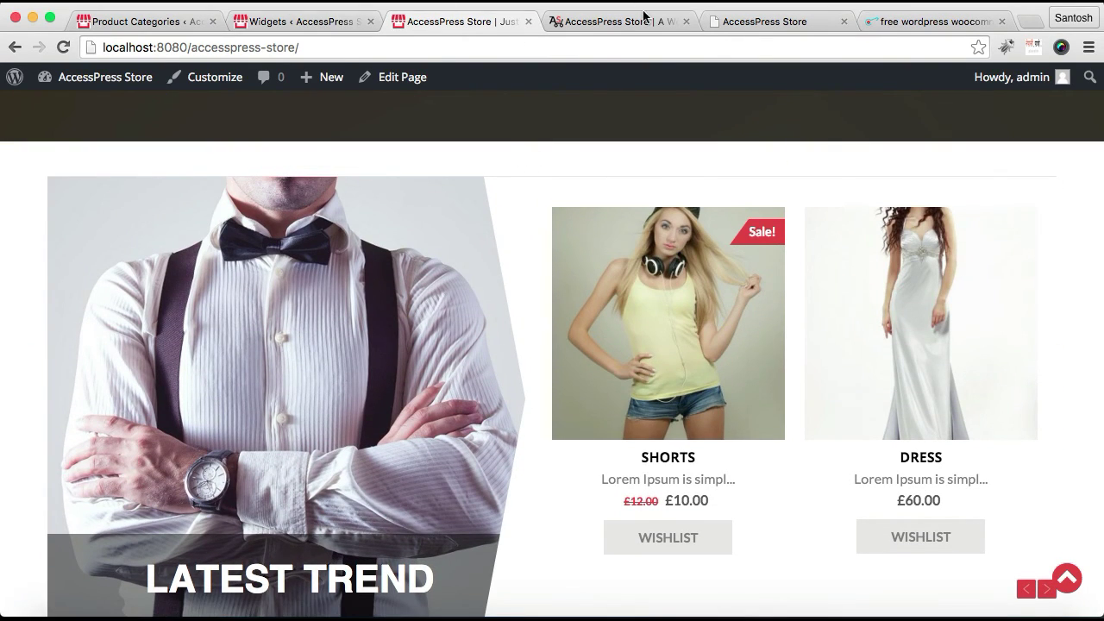
# Switch to the demo store homepage and examine the product category sections around its full-width promo.
pyautogui.click(643, 23)
pyautogui.scroll(-5, 754, 343)
pyautogui.scroll(-2, 756, 343)
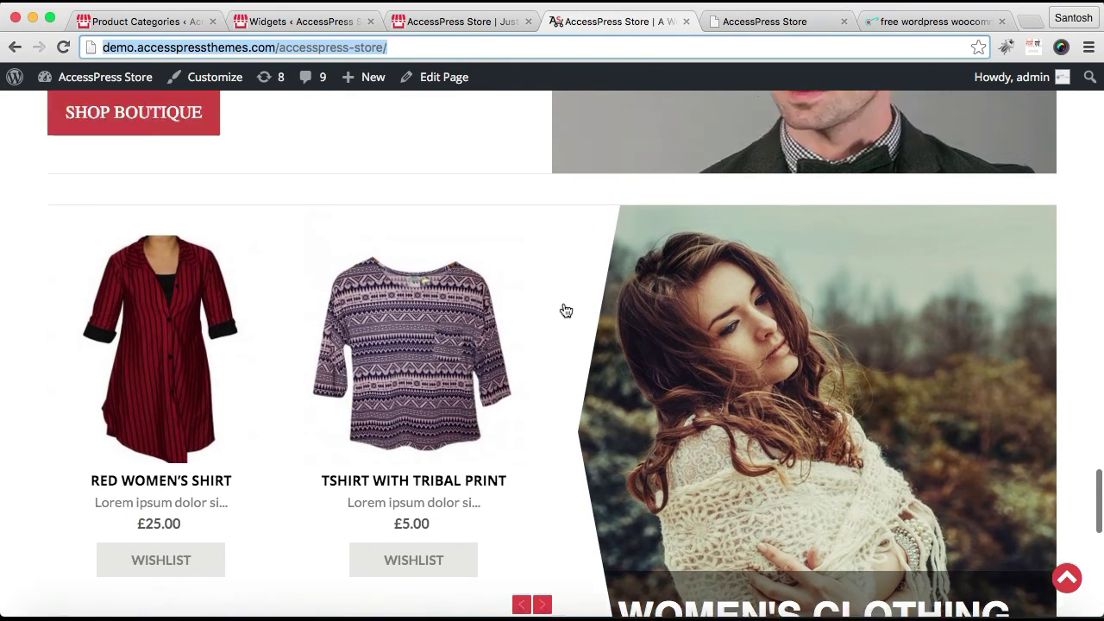
pyautogui.scroll(-5, 564, 308)
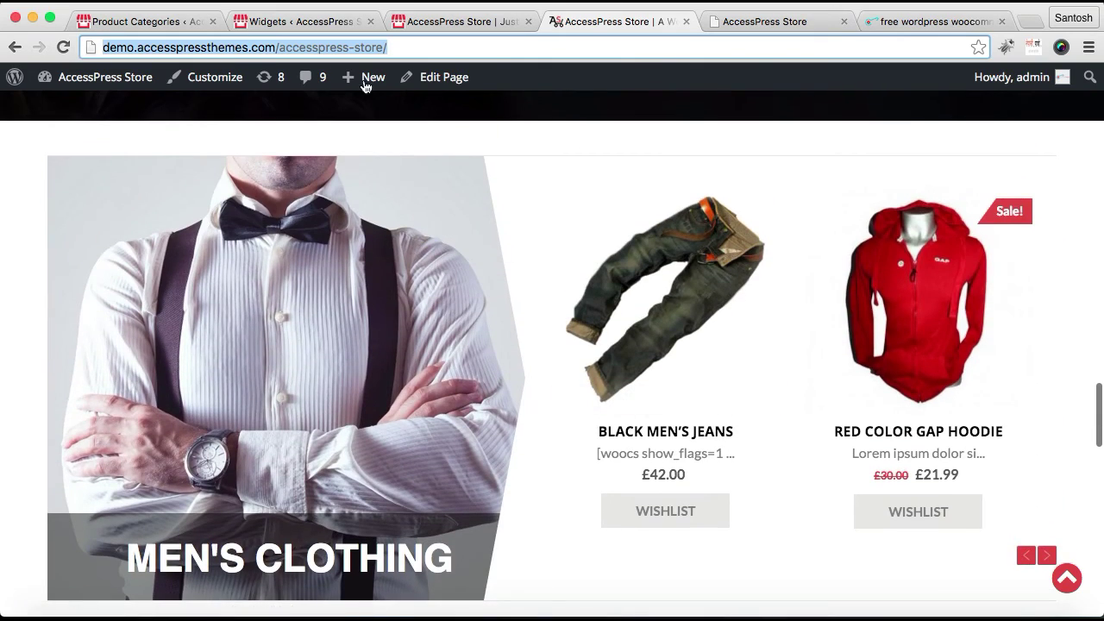
# In AP: Product Listing Widget 3's last category widget, keep Right Align With Category Image, choose the New Arrival category and save.
pyautogui.click(304, 30)
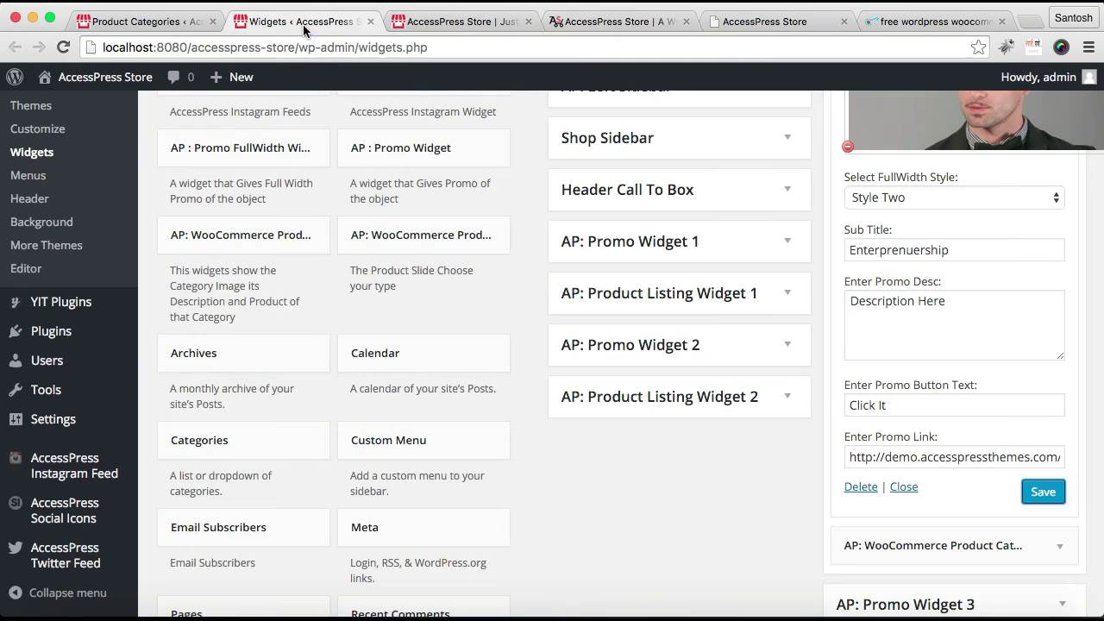
pyautogui.click(906, 488)
pyautogui.scroll(5, 936, 334)
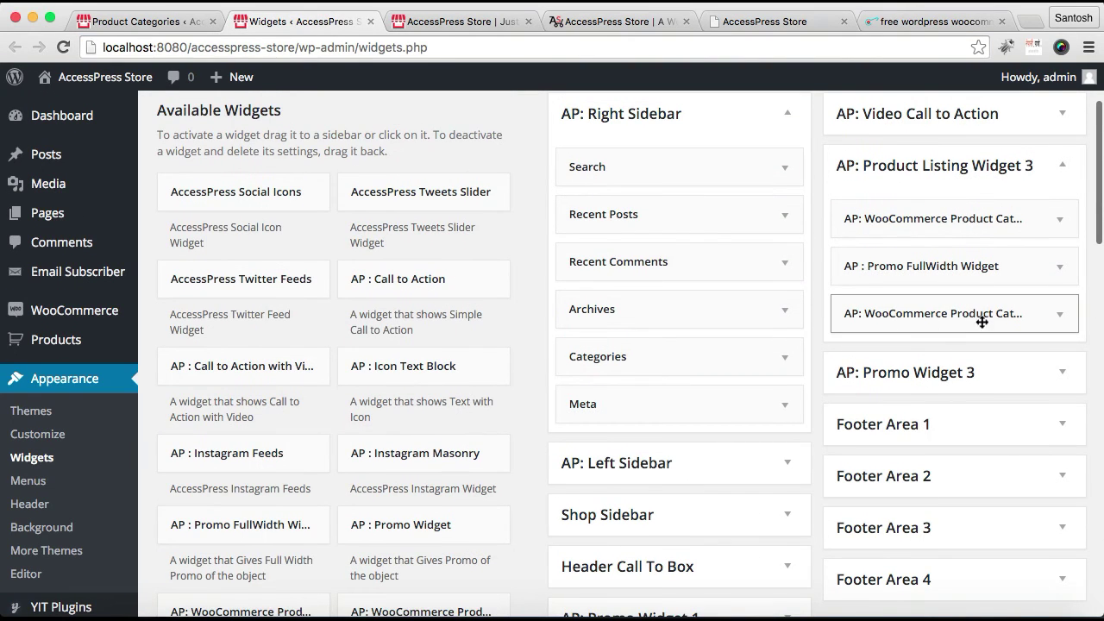
pyautogui.click(1052, 321)
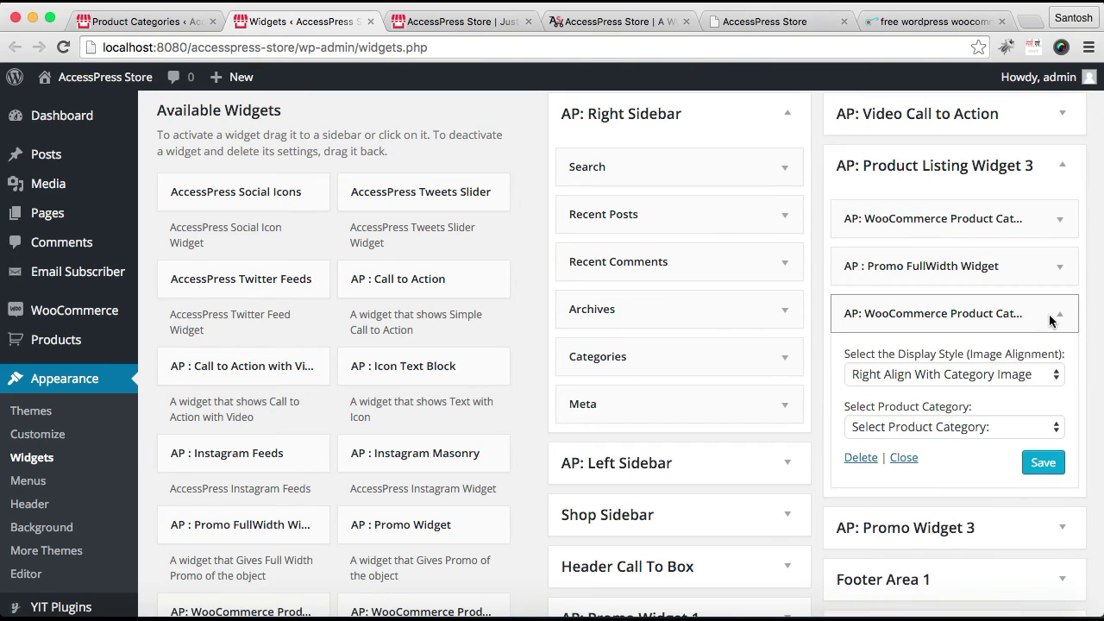
pyautogui.click(1053, 381)
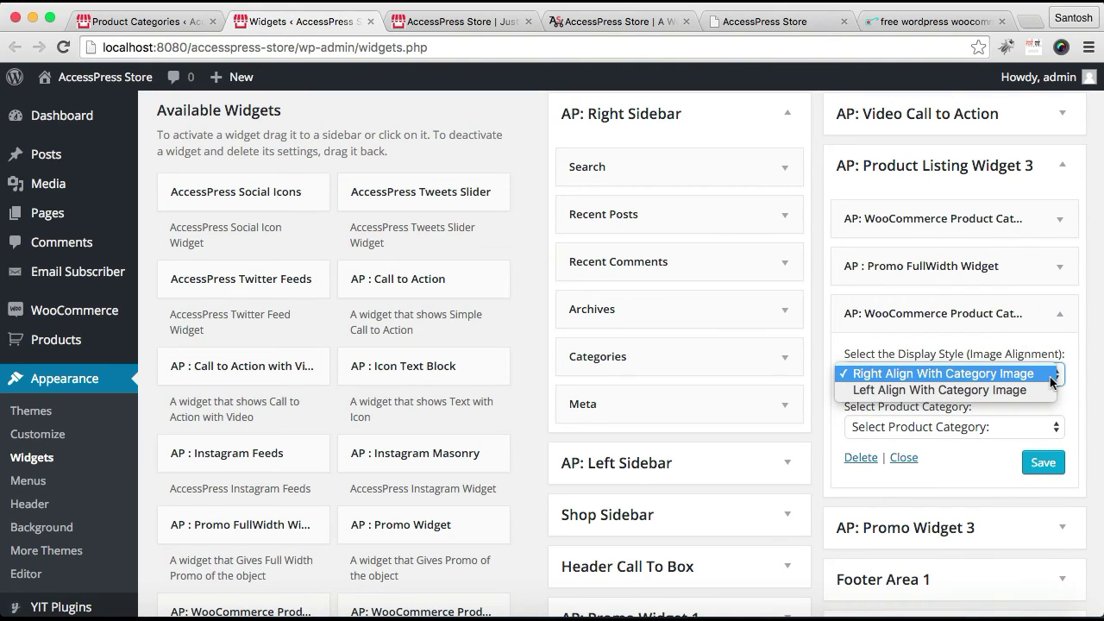
pyautogui.click(1052, 379)
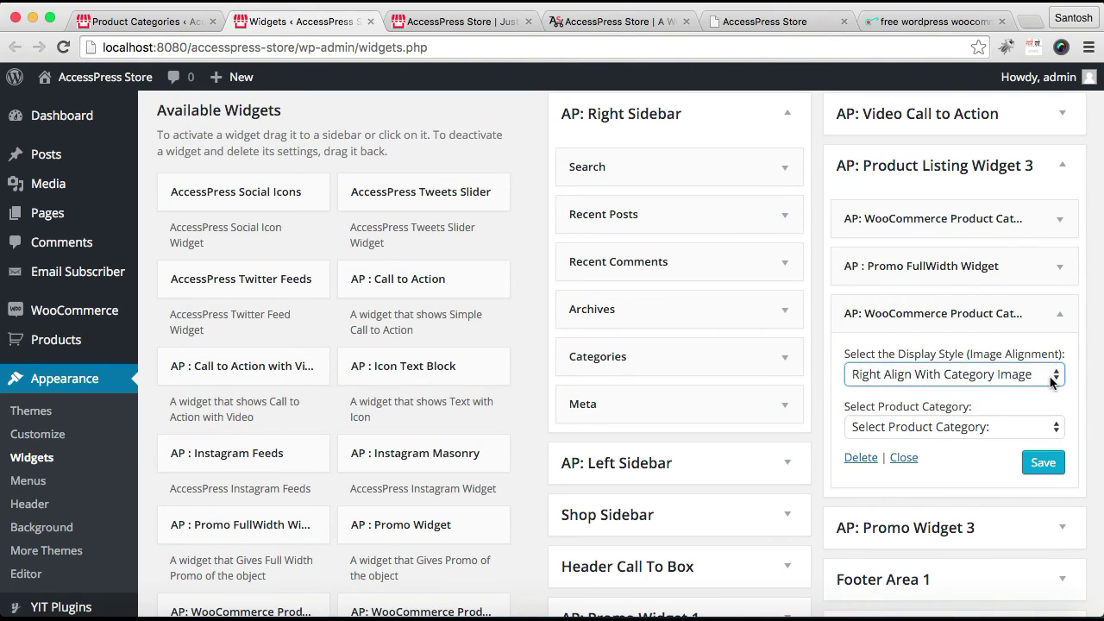
pyautogui.click(1028, 420)
pyautogui.click(946, 480)
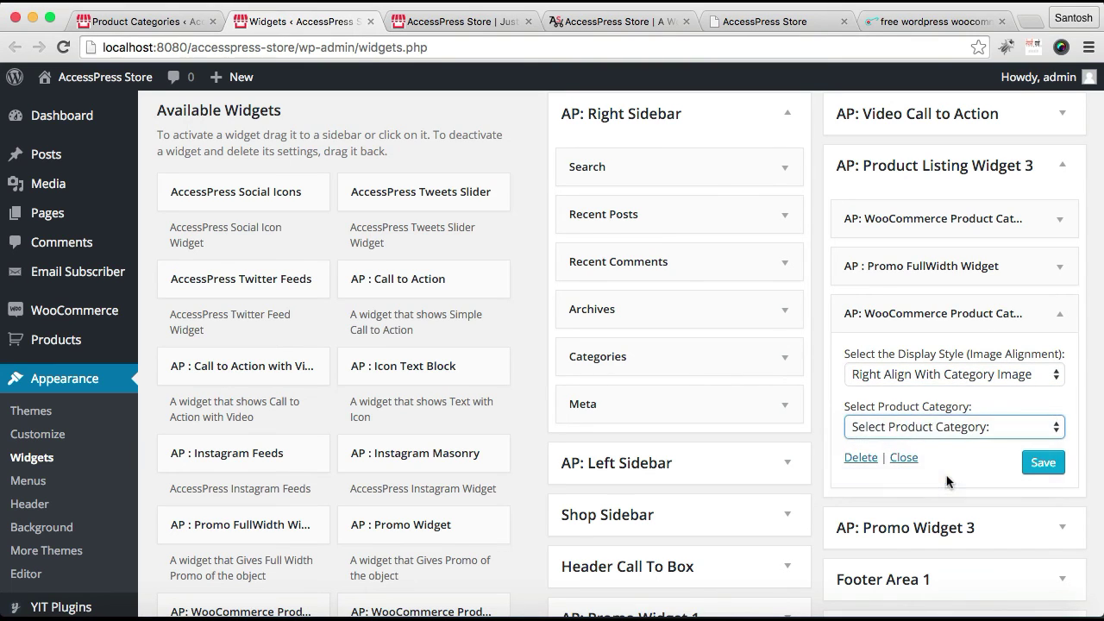
pyautogui.click(1044, 463)
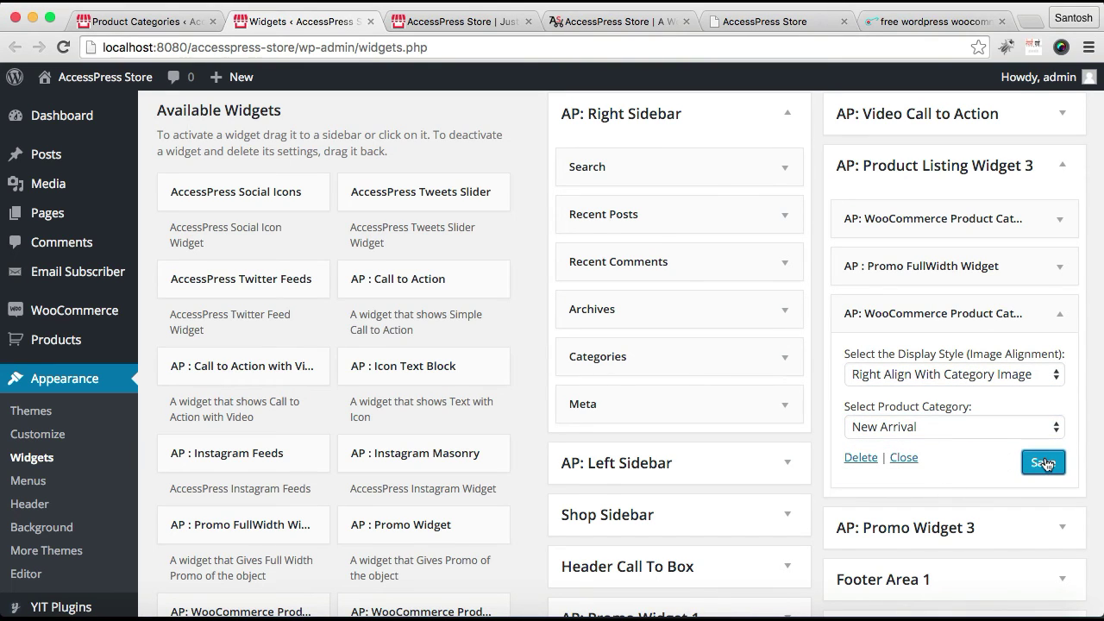
# Reload the local store homepage and examine the category section below the full-width promo.
pyautogui.click(442, 21)
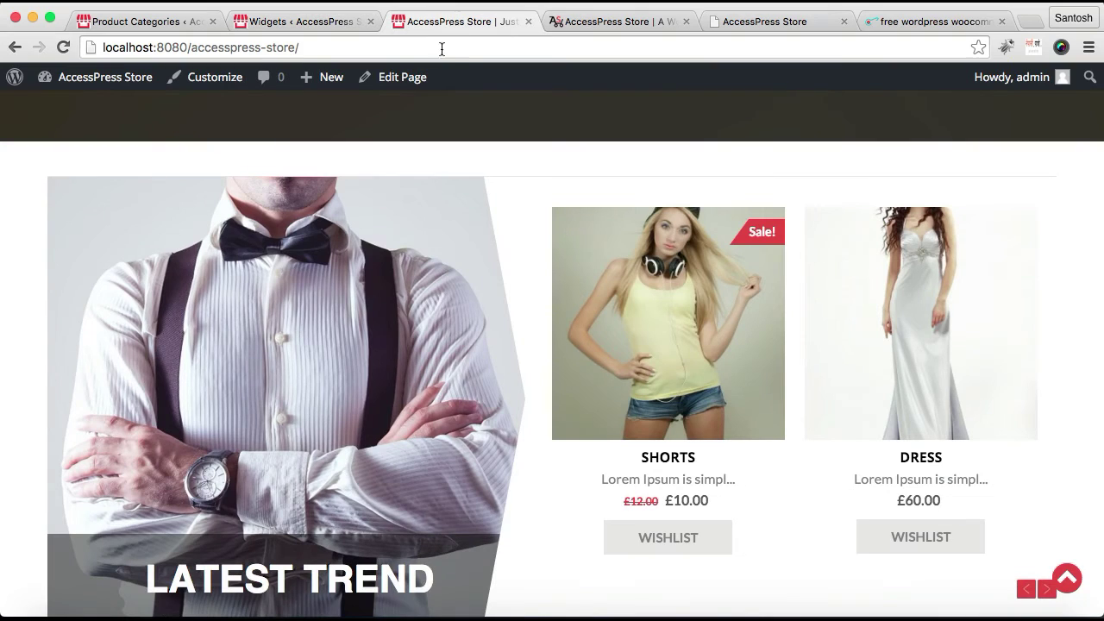
pyautogui.click(441, 54)
pyautogui.press('Return')
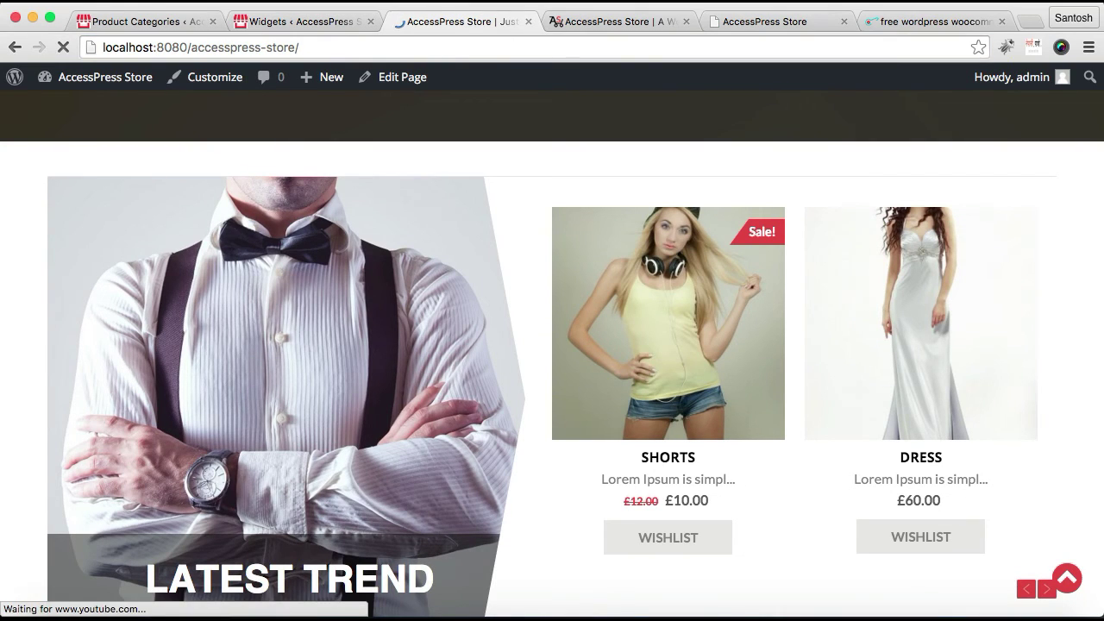
pyautogui.scroll(-20, 736, 579)
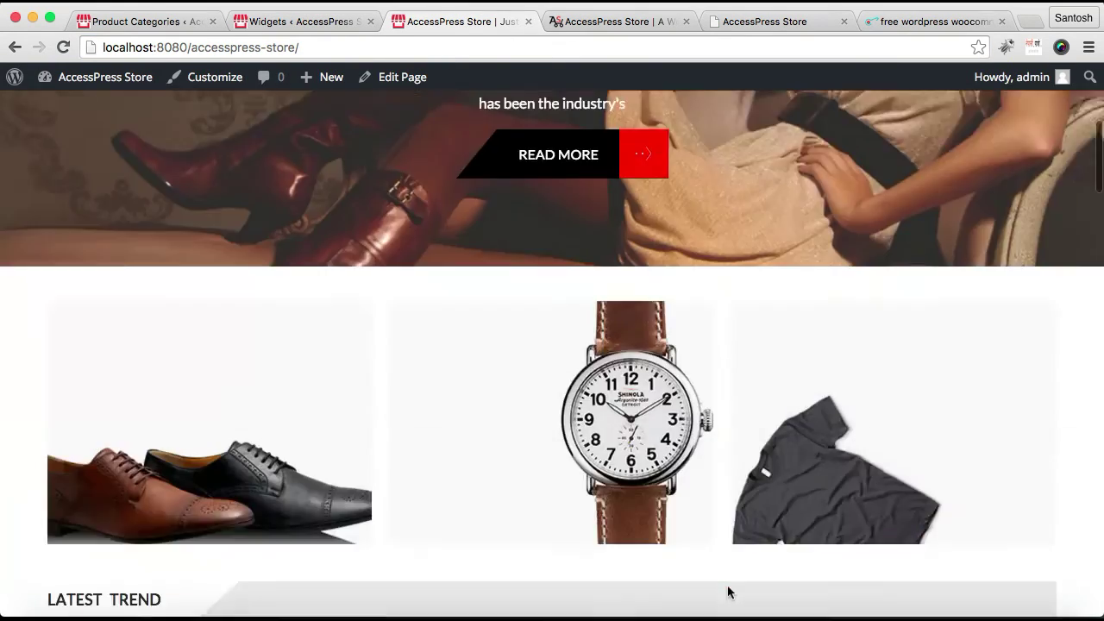
pyautogui.scroll(-5, 729, 592)
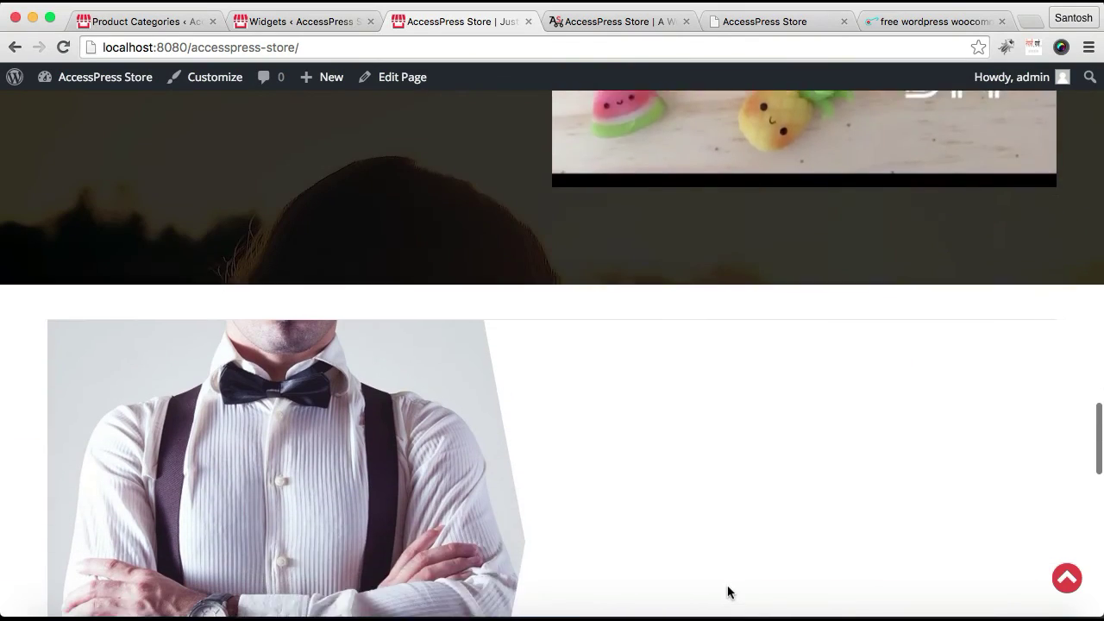
pyautogui.scroll(-8, 656, 492)
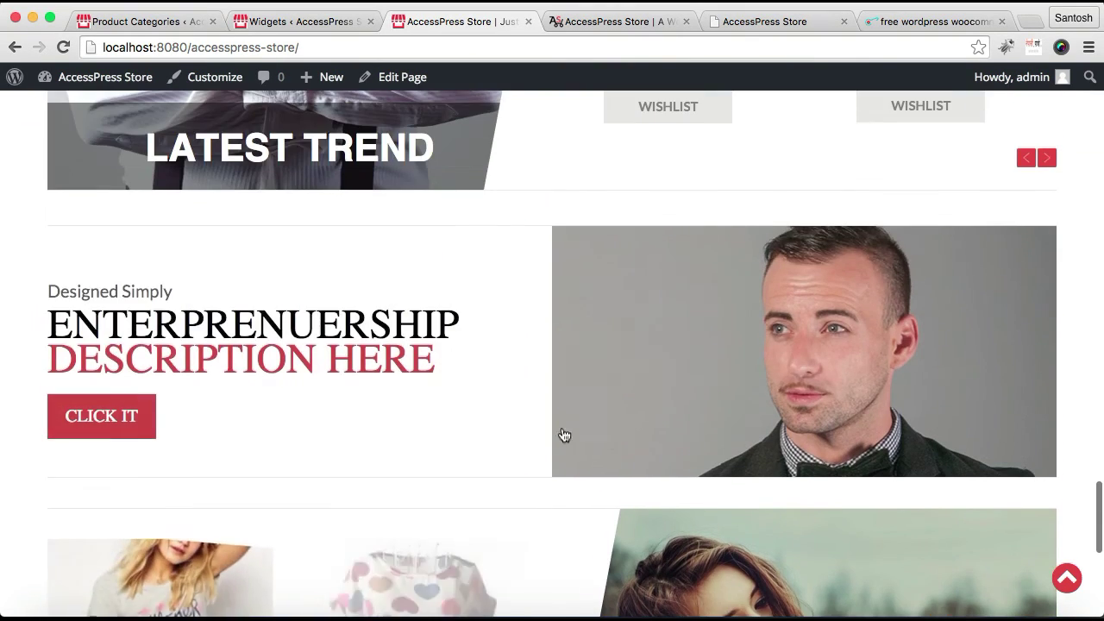
pyautogui.scroll(-4, 530, 343)
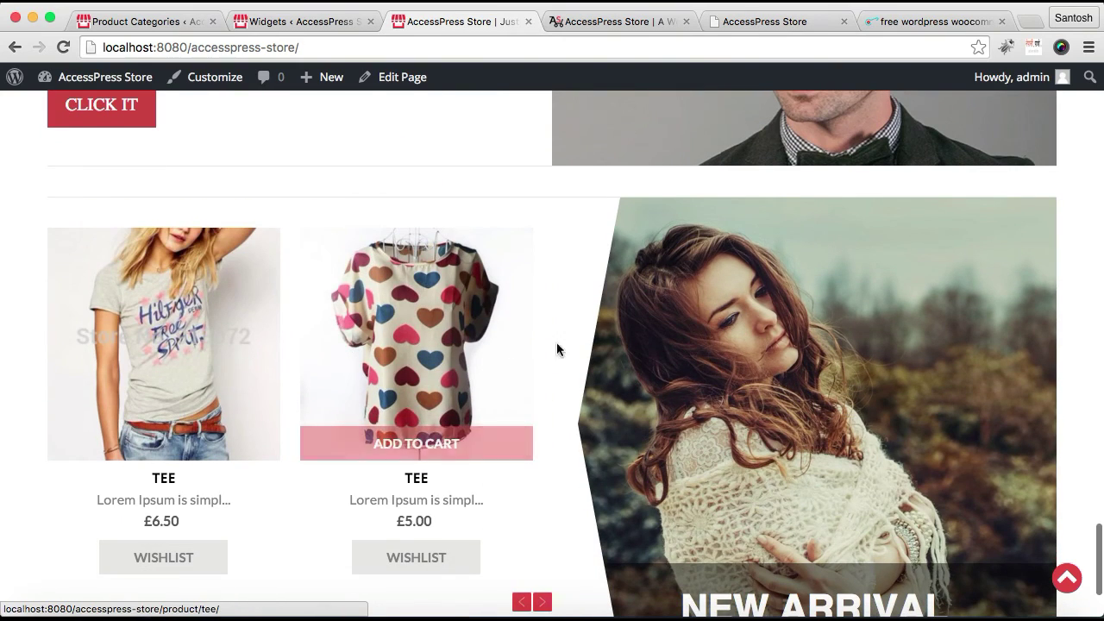
pyautogui.scroll(-2, 622, 406)
# Review the Latest Trend, full-width promo and New Arrival sections in sequence on the local homepage.
pyautogui.scroll(5, 621, 406)
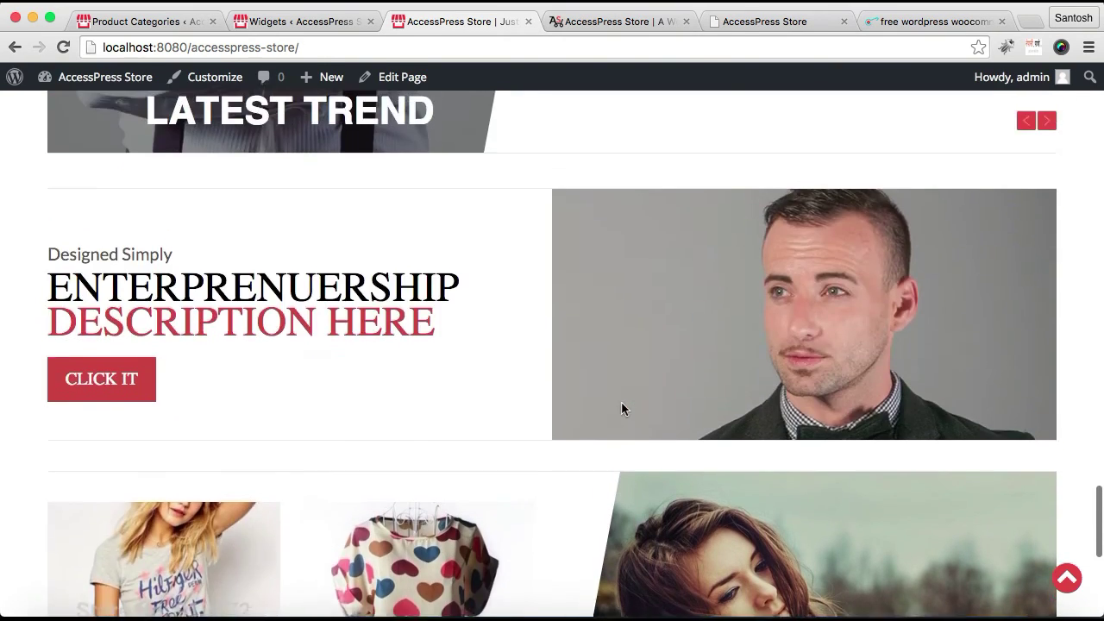
pyautogui.scroll(5, 621, 405)
pyautogui.scroll(-7, 621, 405)
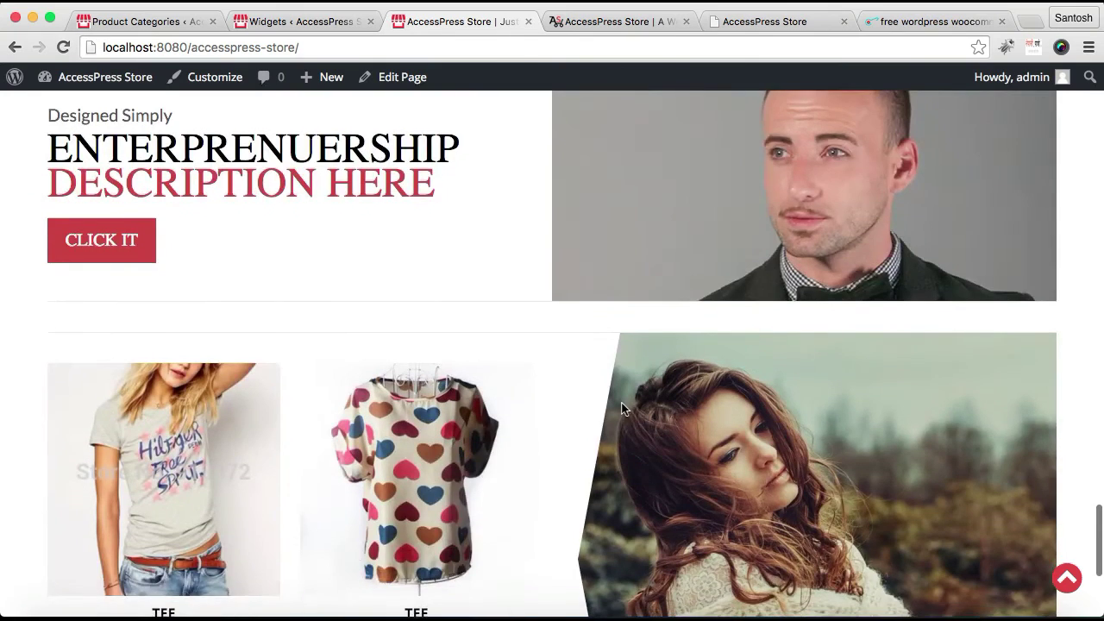
pyautogui.scroll(-3, 623, 409)
pyautogui.scroll(4, 623, 408)
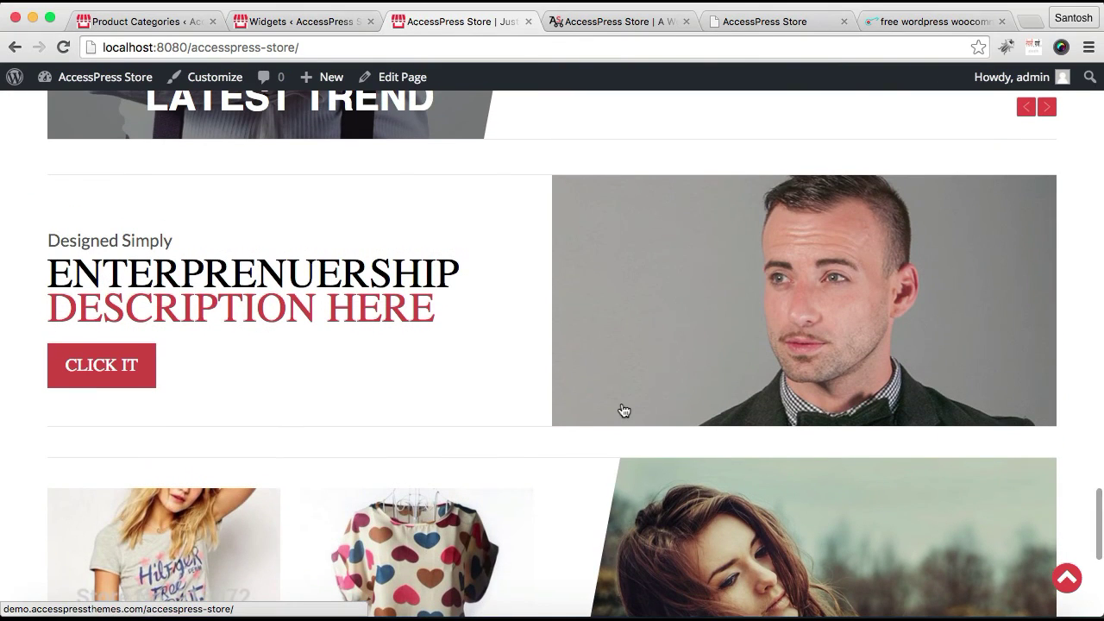
pyautogui.scroll(-5, 623, 408)
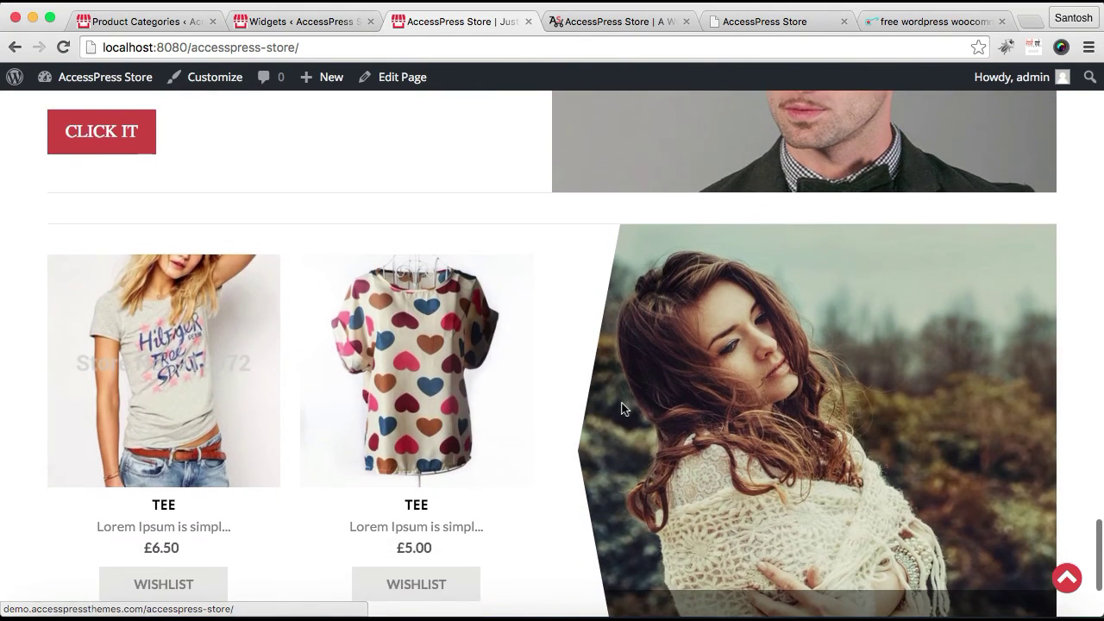
pyautogui.scroll(1, 623, 408)
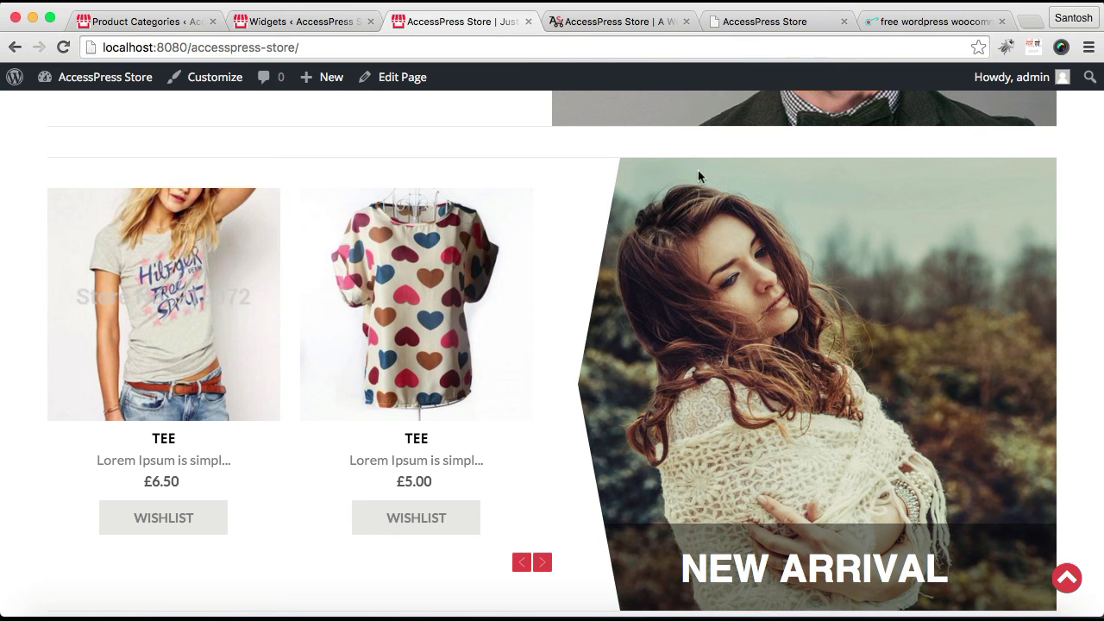
pyautogui.scroll(5, 745, 254)
pyautogui.scroll(-2, 747, 258)
pyautogui.scroll(5, 747, 259)
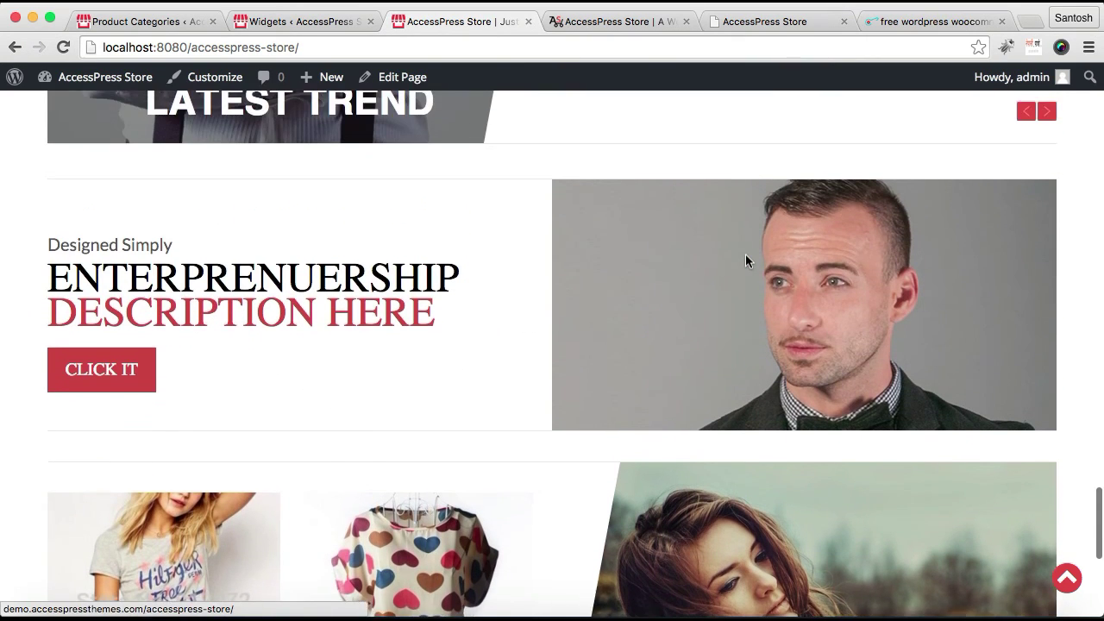
pyautogui.scroll(-2, 746, 261)
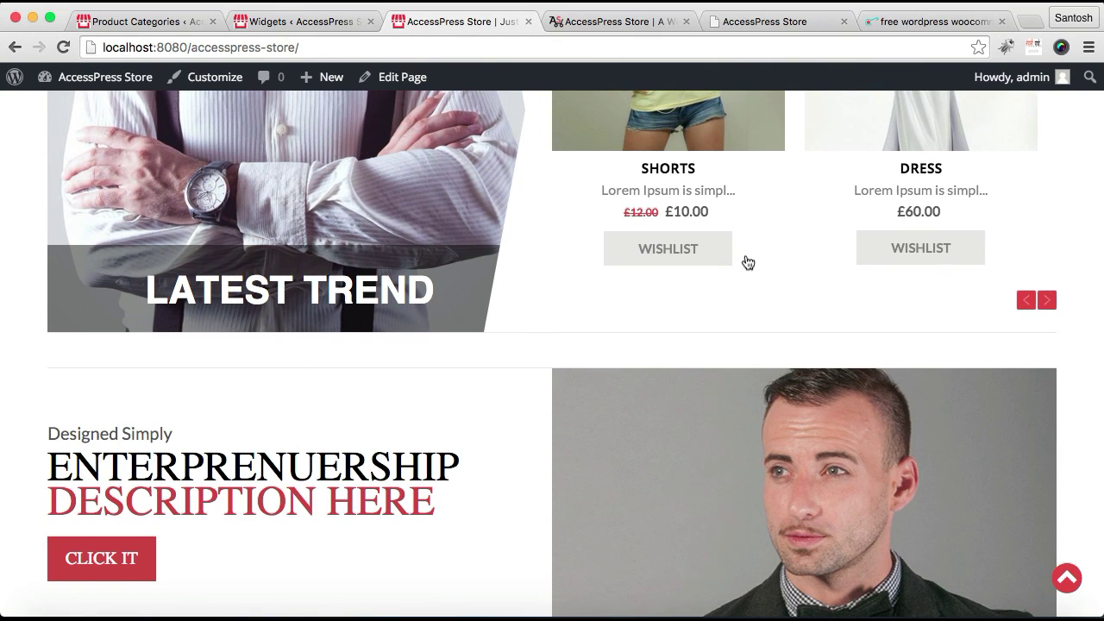